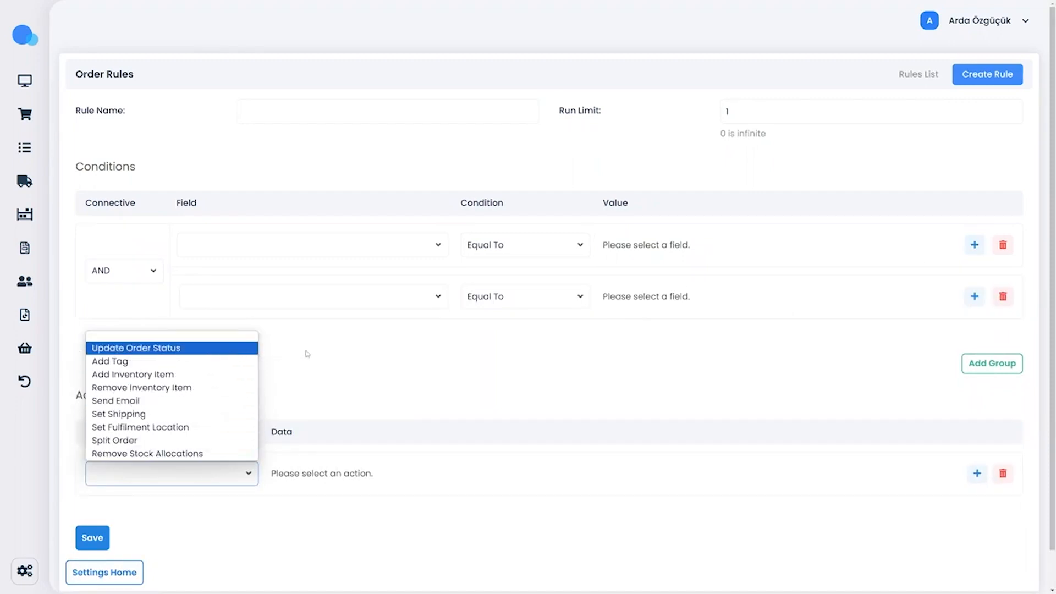
Open the Shipping Rules settings, view the form for a new rule and return to the list of existing rules.
left_click(505, 343)
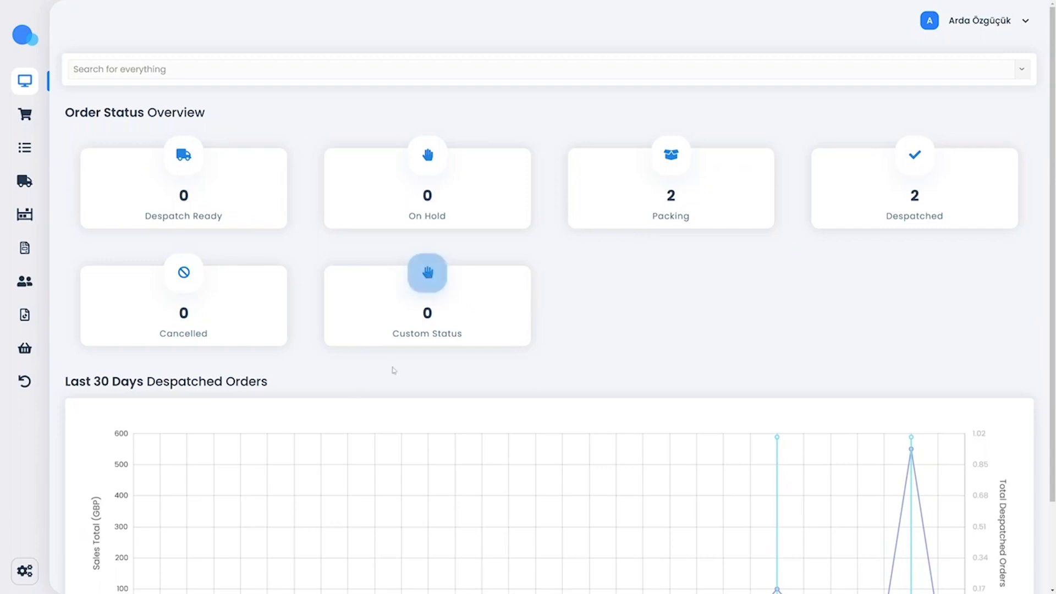
left_click(37, 561)
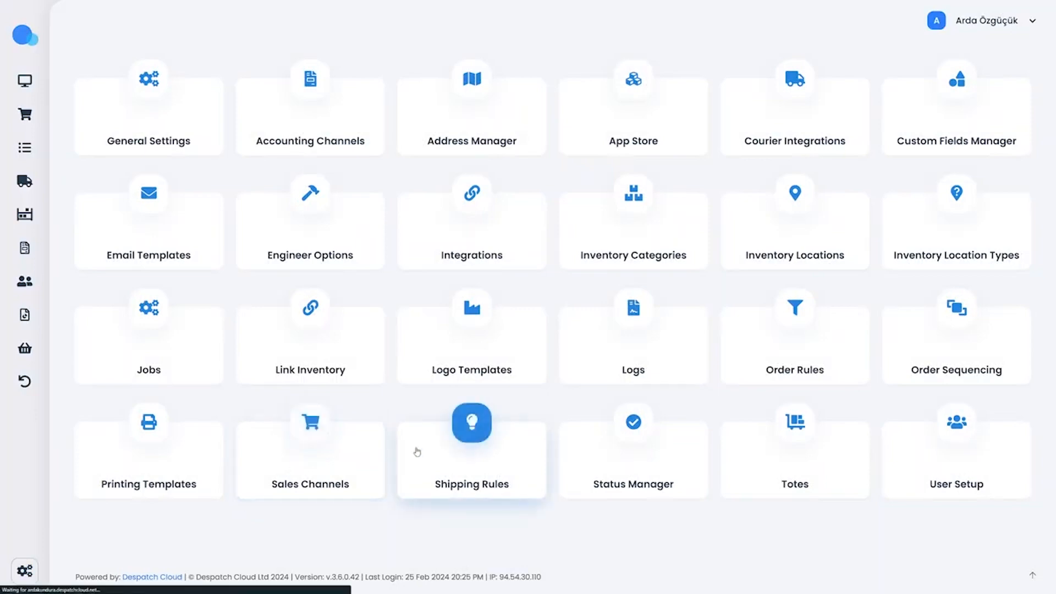
left_click(416, 450)
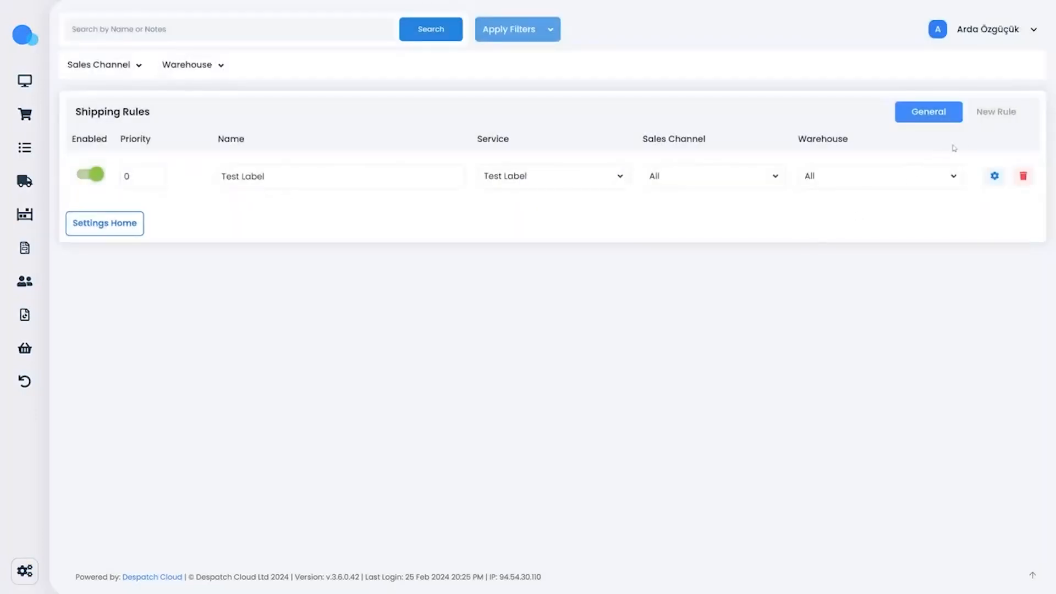
left_click(990, 113)
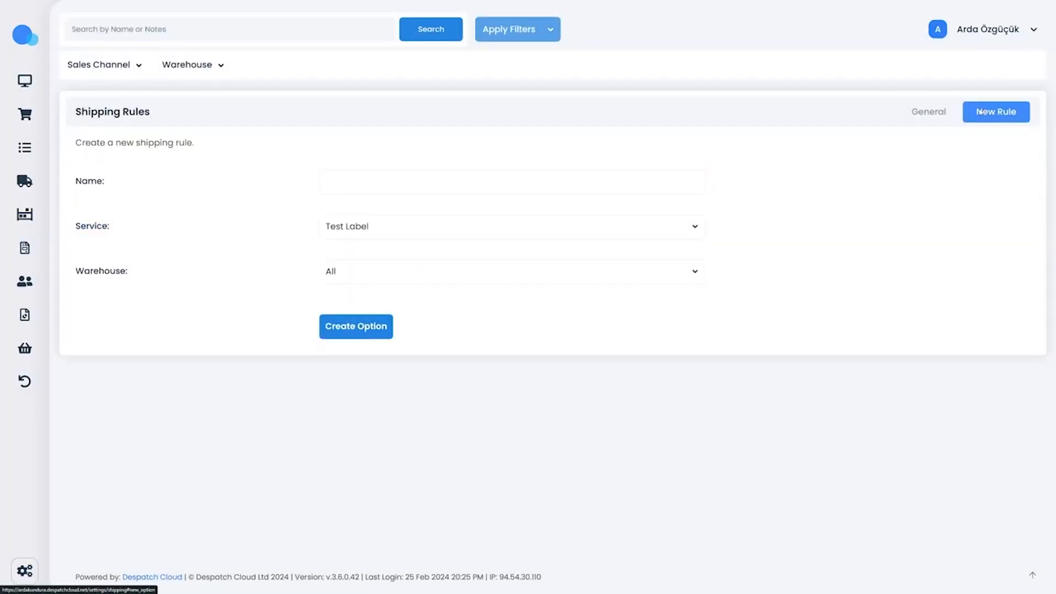
left_click(938, 117)
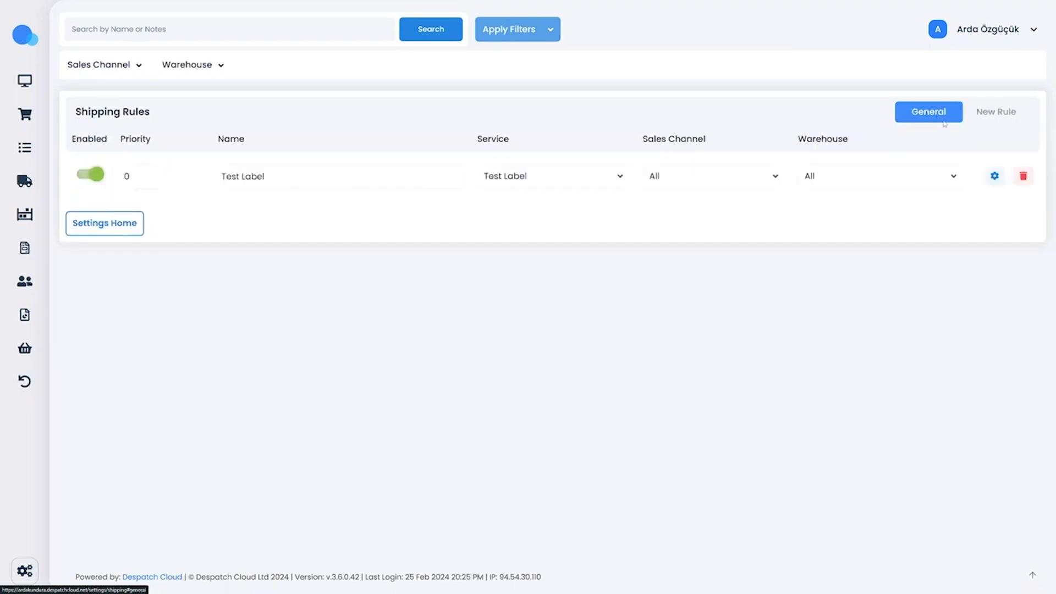
Open the configuration of the Test Label shipping rule and review its general options and supported countries.
left_click(994, 177)
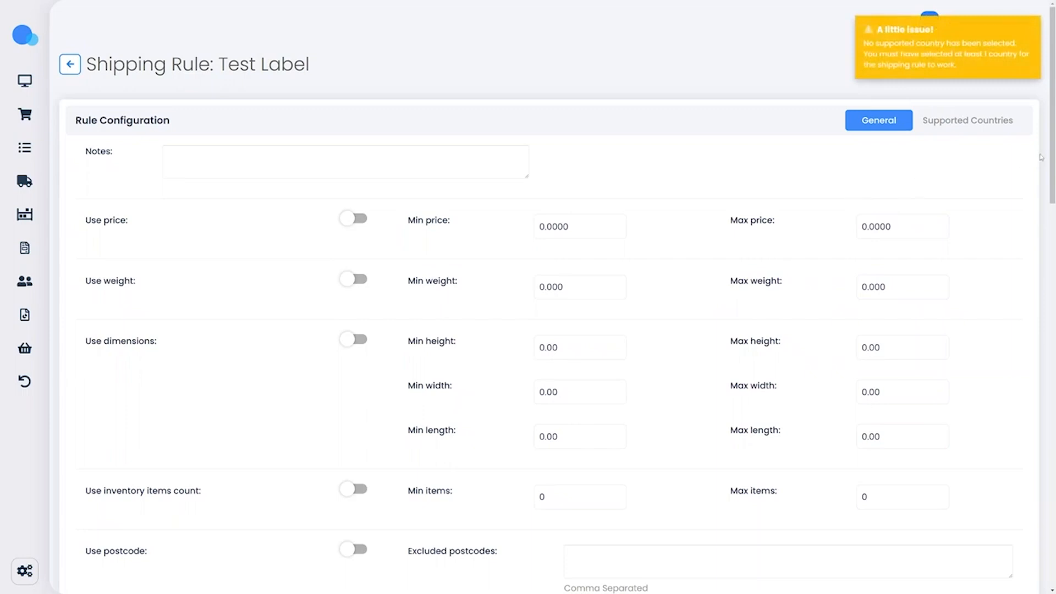
mouse_move(1052, 153)
left_mouse_down()
mouse_move(1034, 252)
mouse_move(1027, 532)
mouse_move(1046, 154)
left_mouse_up()
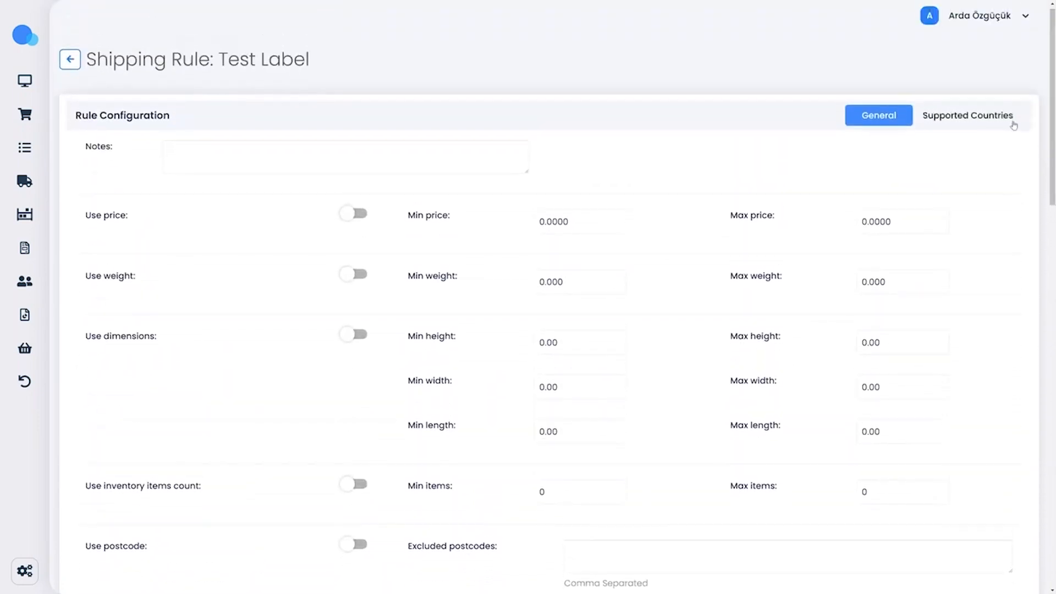
left_click(990, 116)
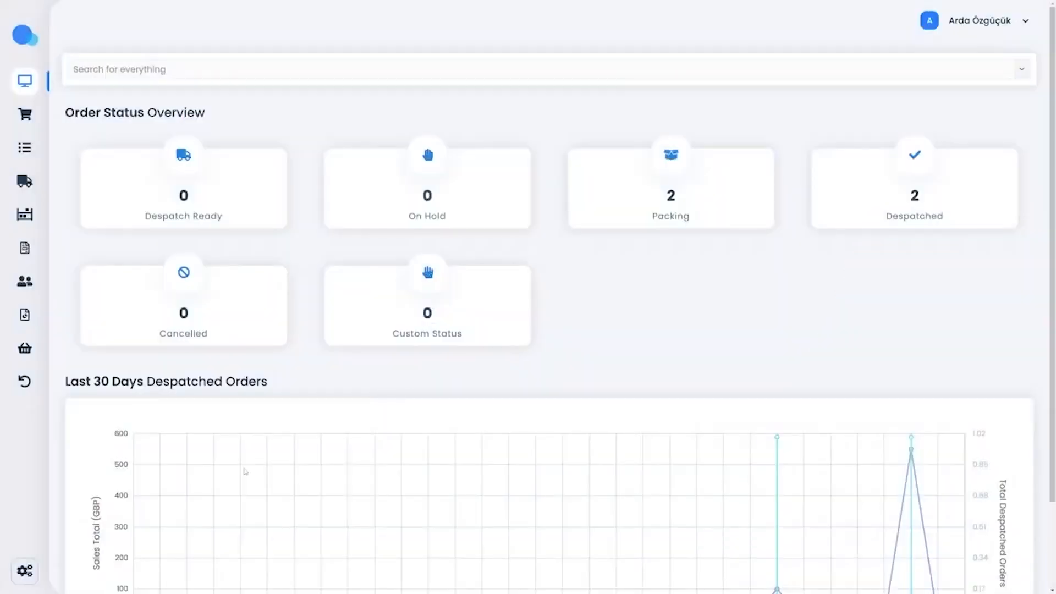
Browse the available sales channels in the settings and review the AliExpress channel's setup form.
left_click(65, 571)
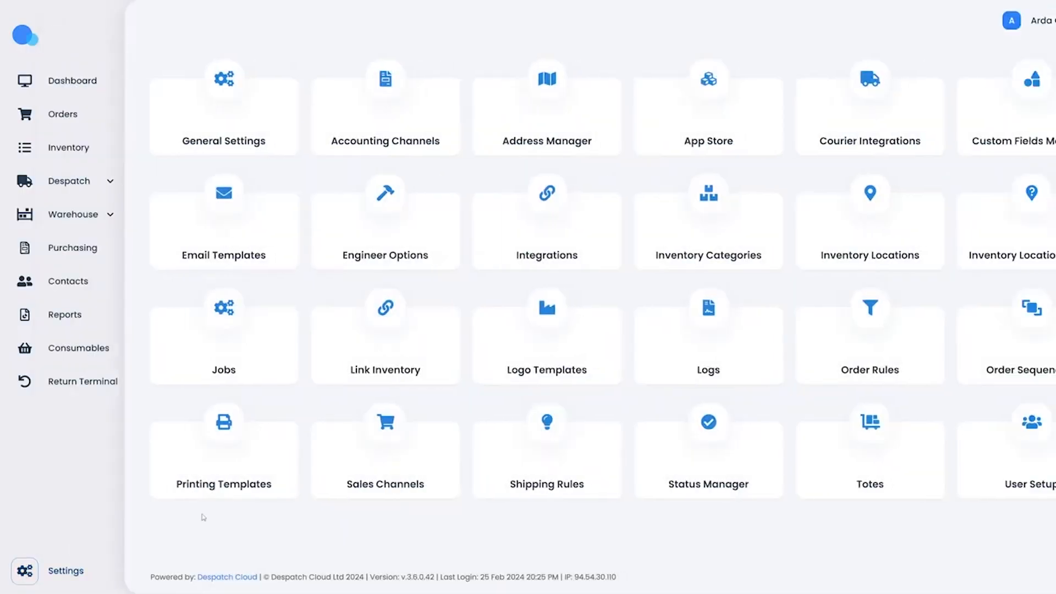
left_click(295, 469)
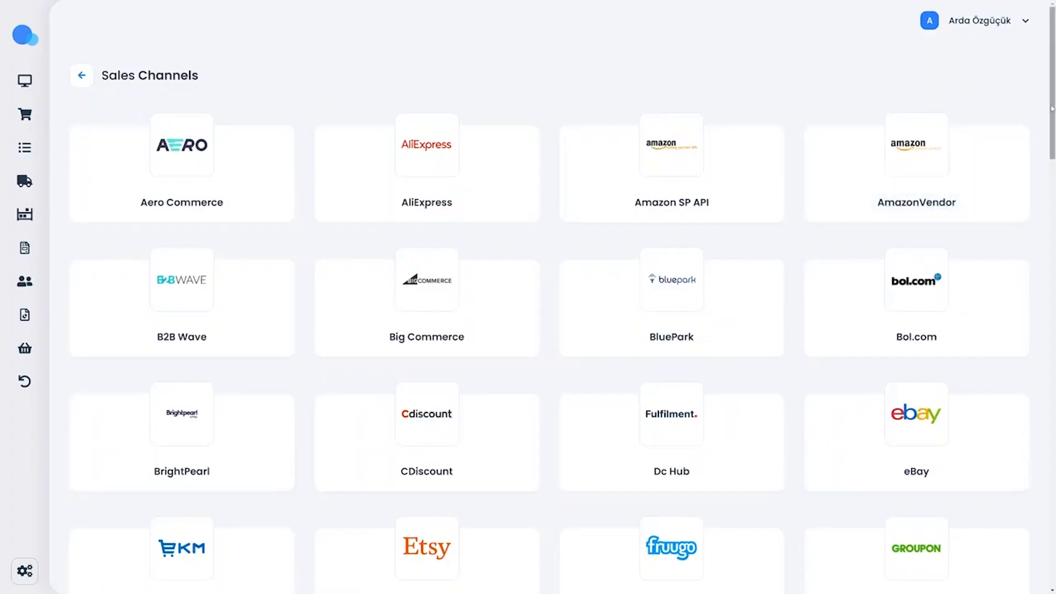
left_click_drag(1052, 108, 1009, 424)
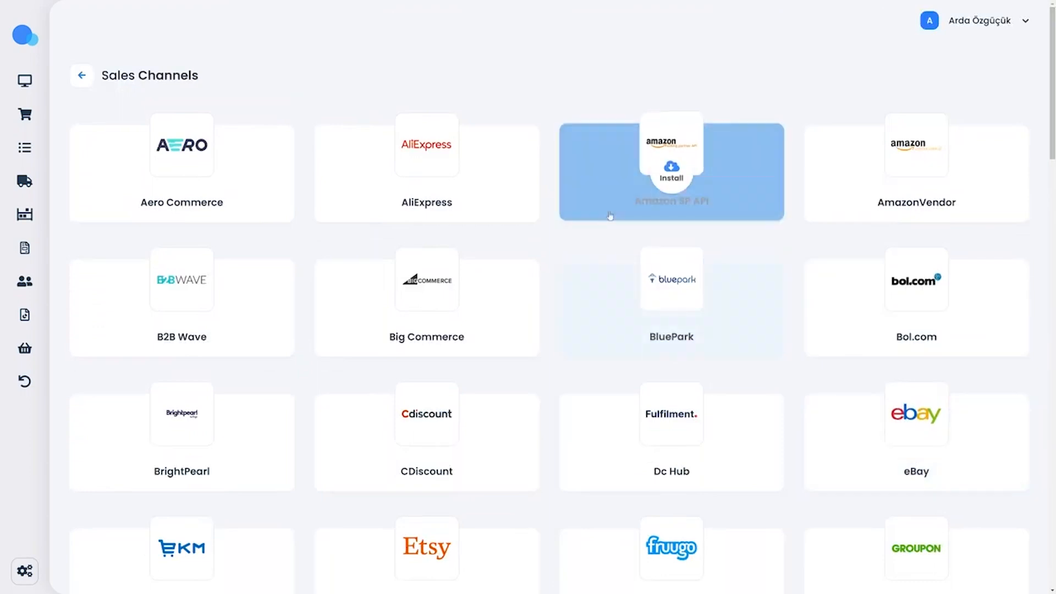
left_click(502, 203)
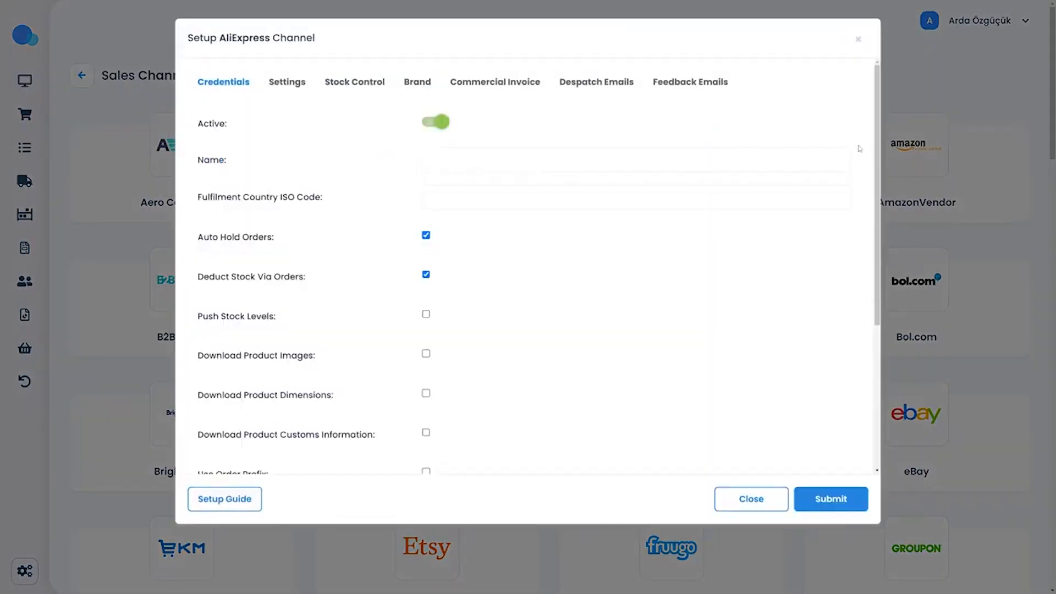
left_click_drag(877, 149, 873, 290)
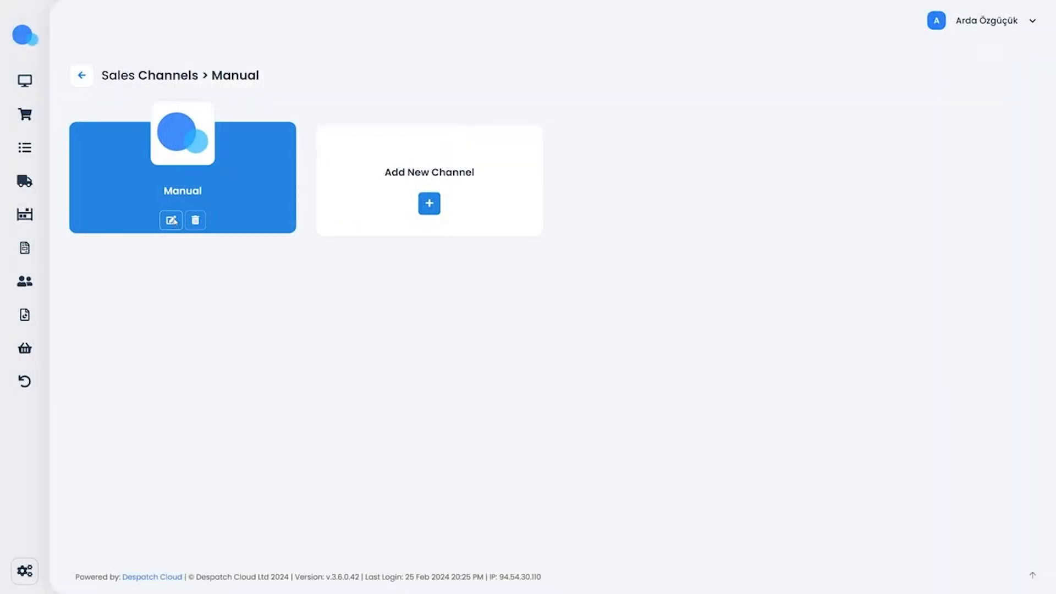
Open the Manual sales channel for editing and review its brand and commercial invoice settings.
left_click(171, 220)
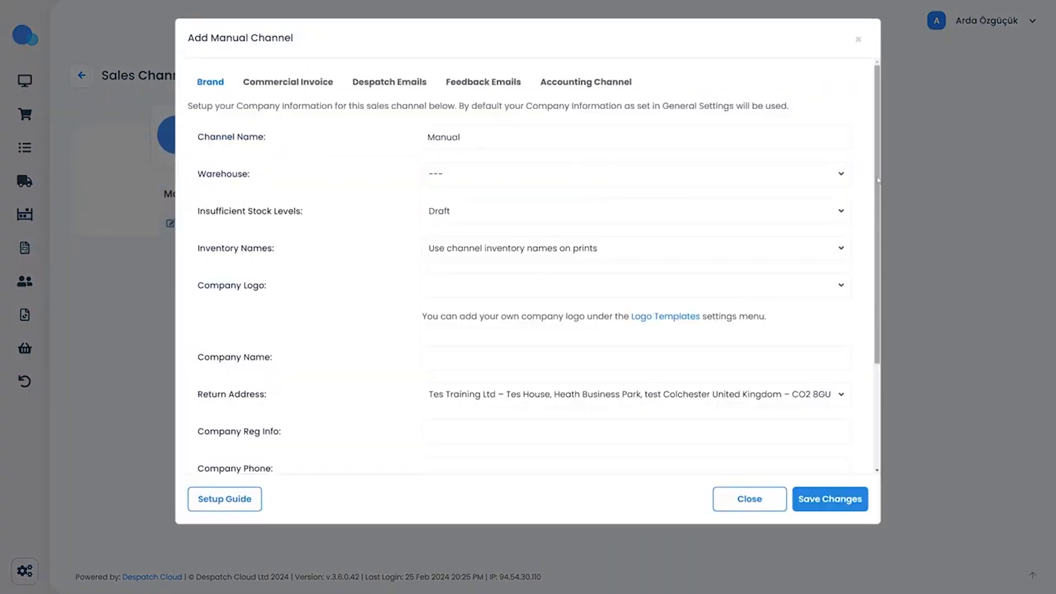
left_click_drag(875, 179, 876, 279)
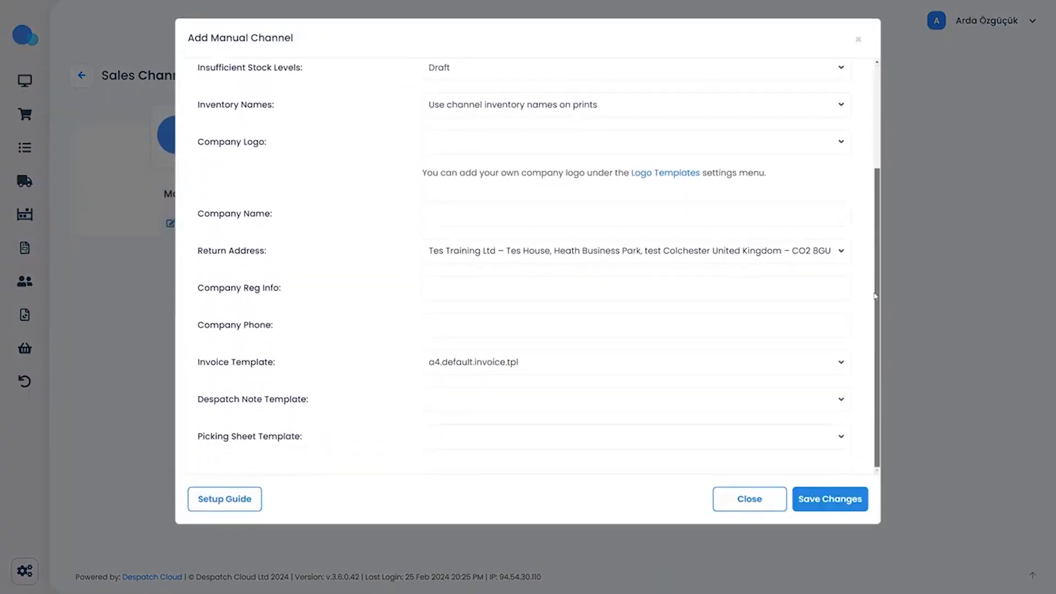
scroll(669, 127, "up", 3)
left_click(299, 85)
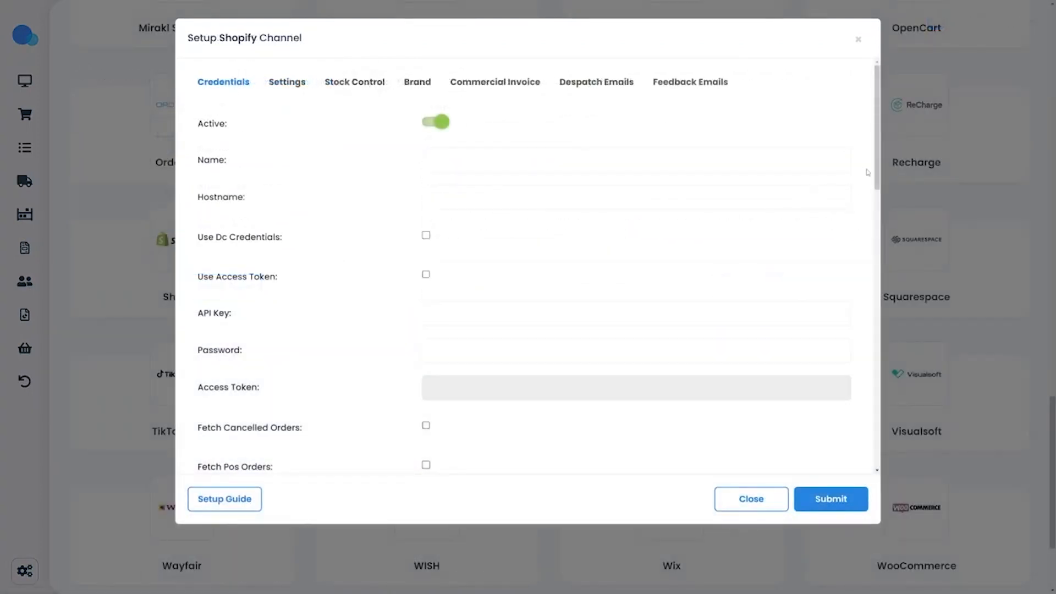
Review the Shopify channel's setup sections from credentials, settings and stock control through brand, commercial invoice, despatch emails and feedback emails.
left_click_drag(876, 174, 870, 147)
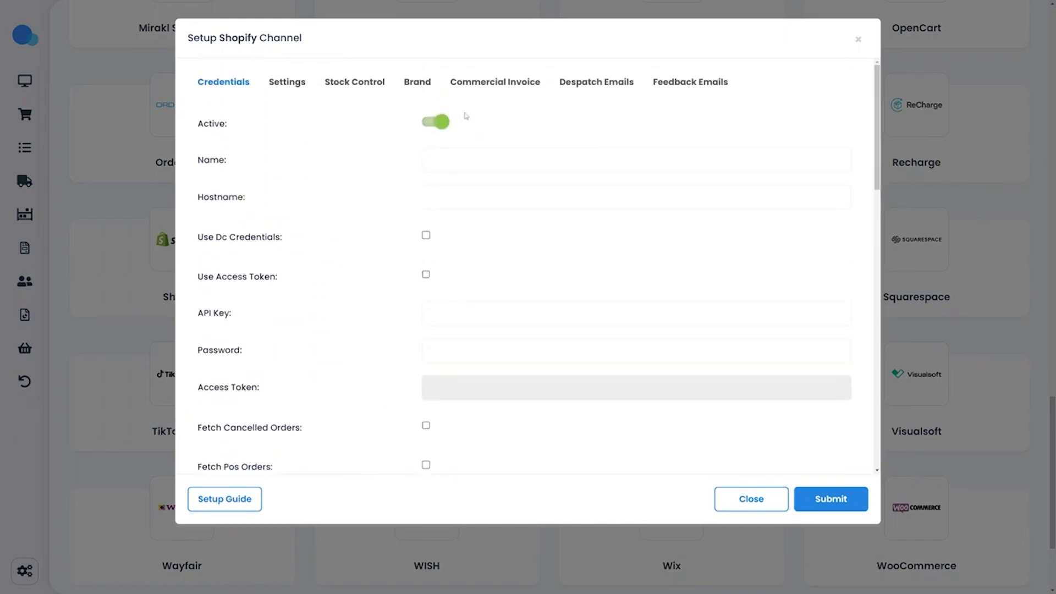
left_click(297, 87)
left_click(348, 84)
left_click(417, 83)
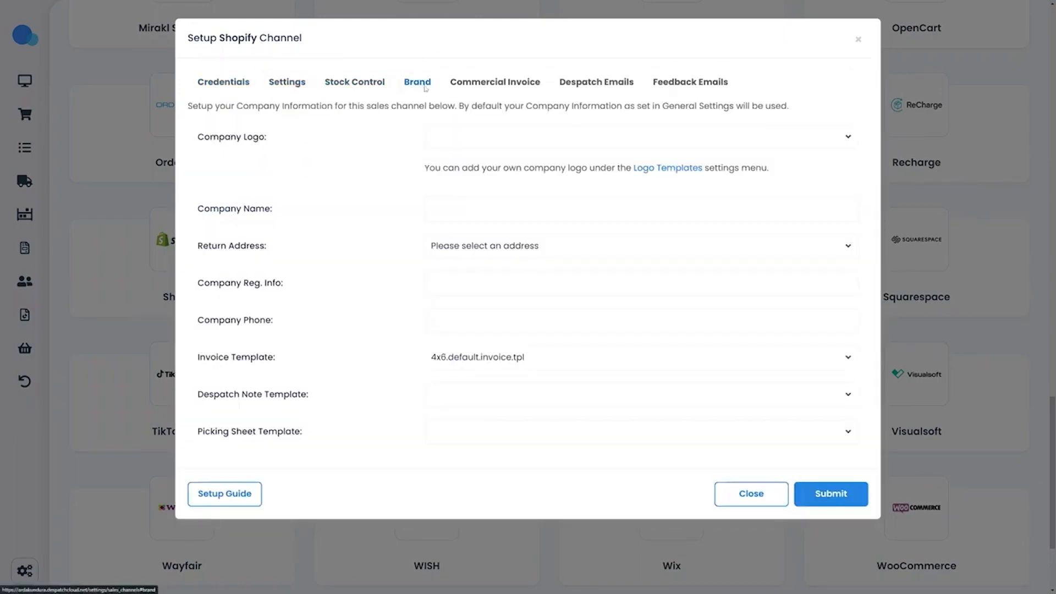
left_click(495, 83)
left_click(569, 83)
left_click(647, 85)
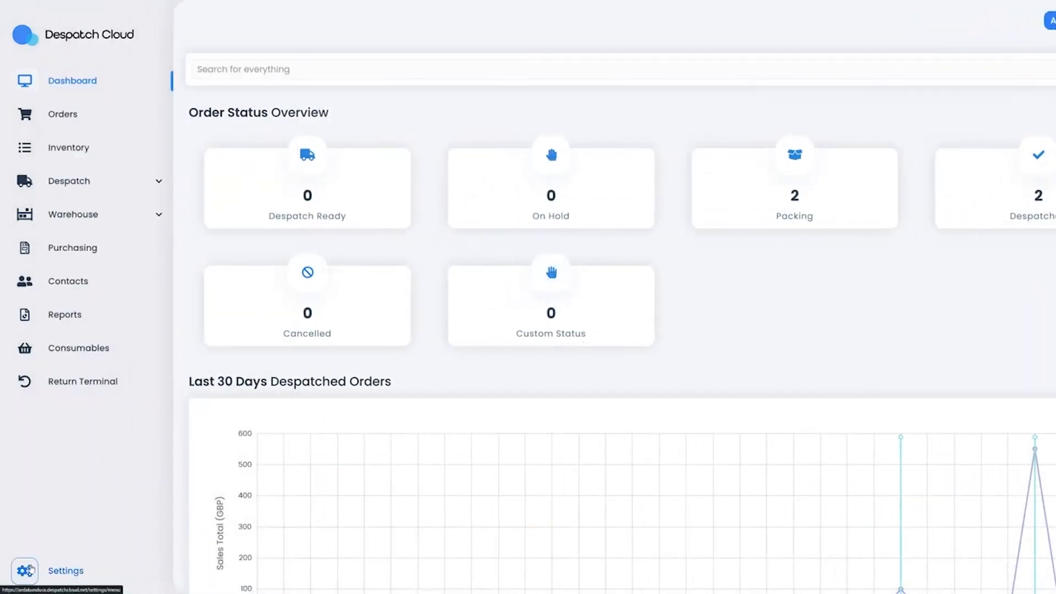
Browse the courier integrations in the settings and open the Test courier's configuration.
left_click(25, 570)
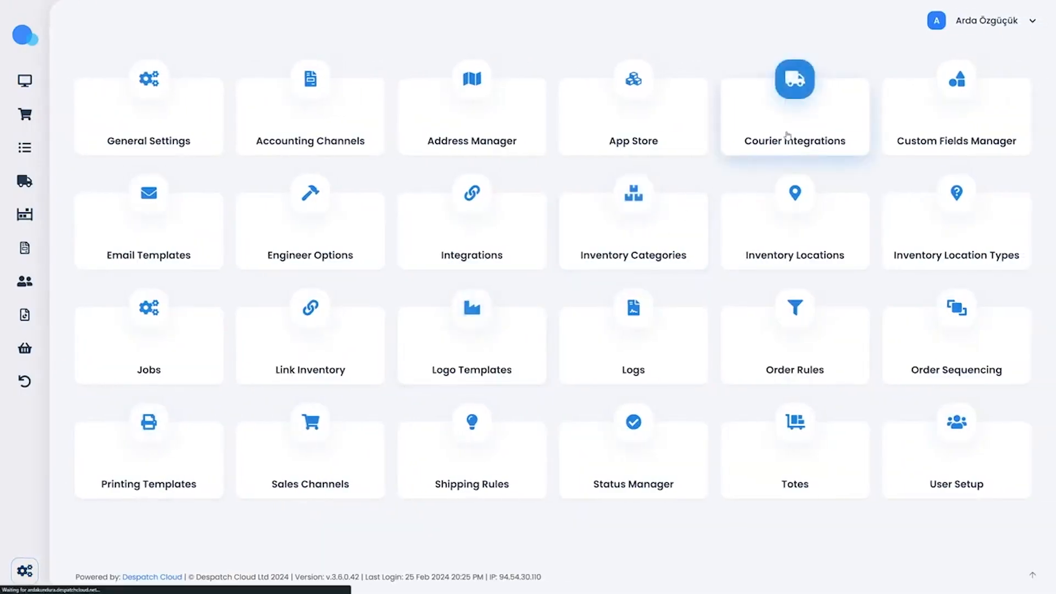
left_click(788, 135)
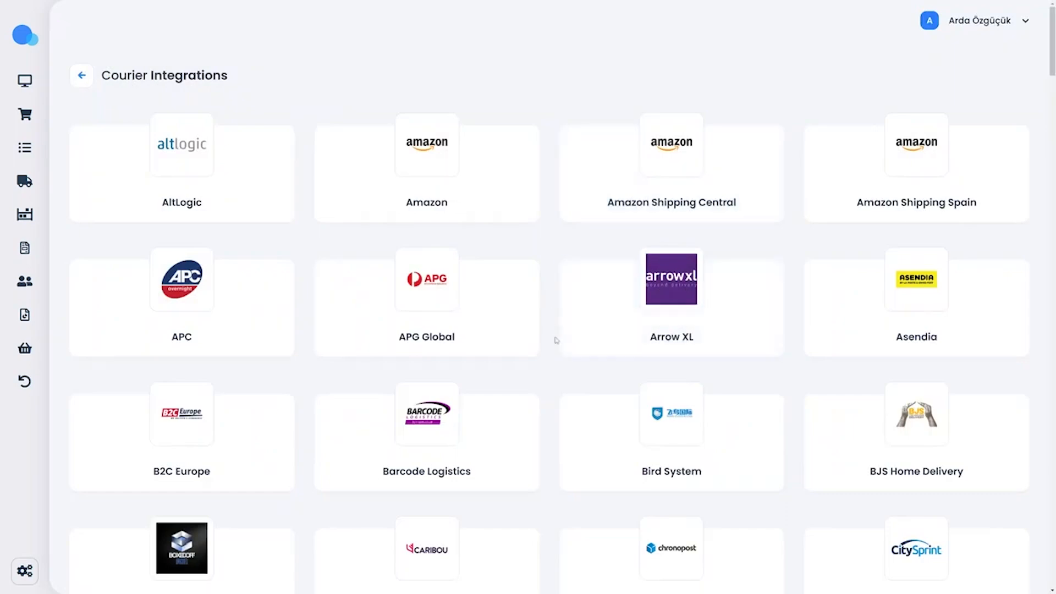
scroll(556, 340, "down", 5)
scroll(556, 344, "down", 3)
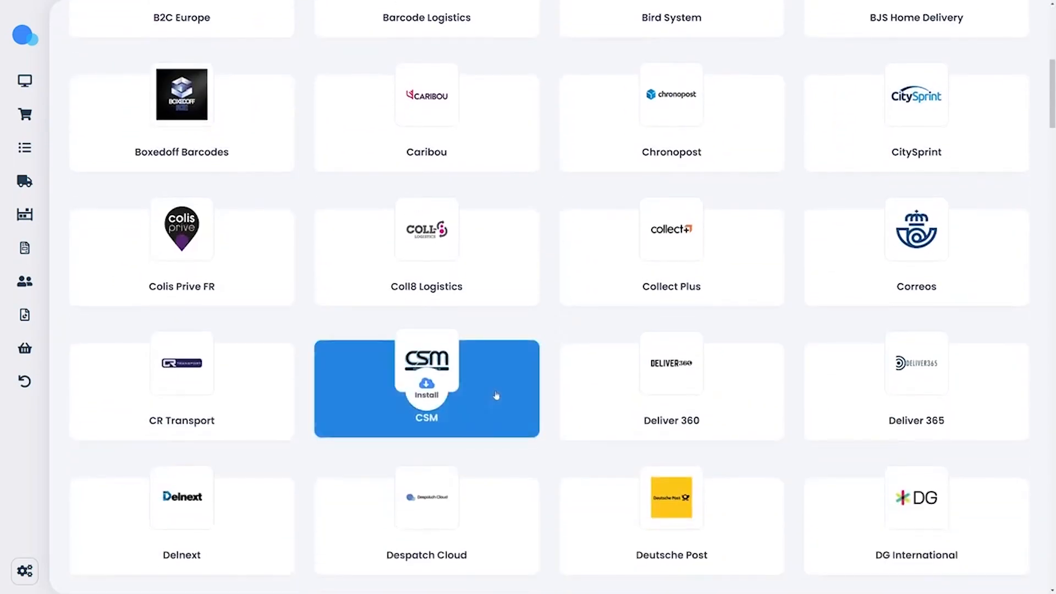
left_click(496, 395)
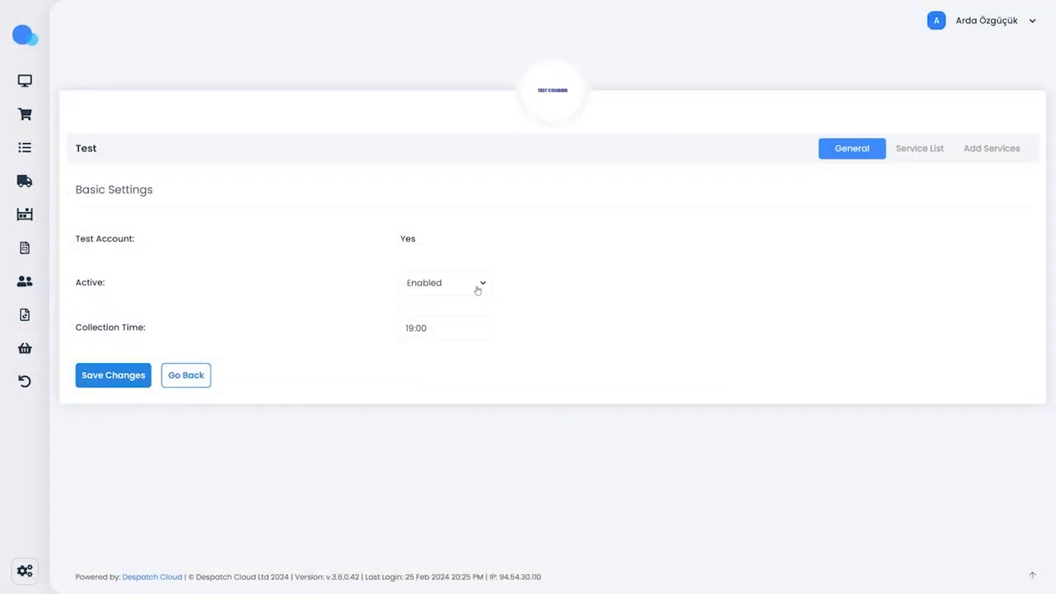
Check the Test courier's active status options and add the Test Label preset service to the courier.
left_click(479, 283)
left_click(501, 280)
left_click(974, 155)
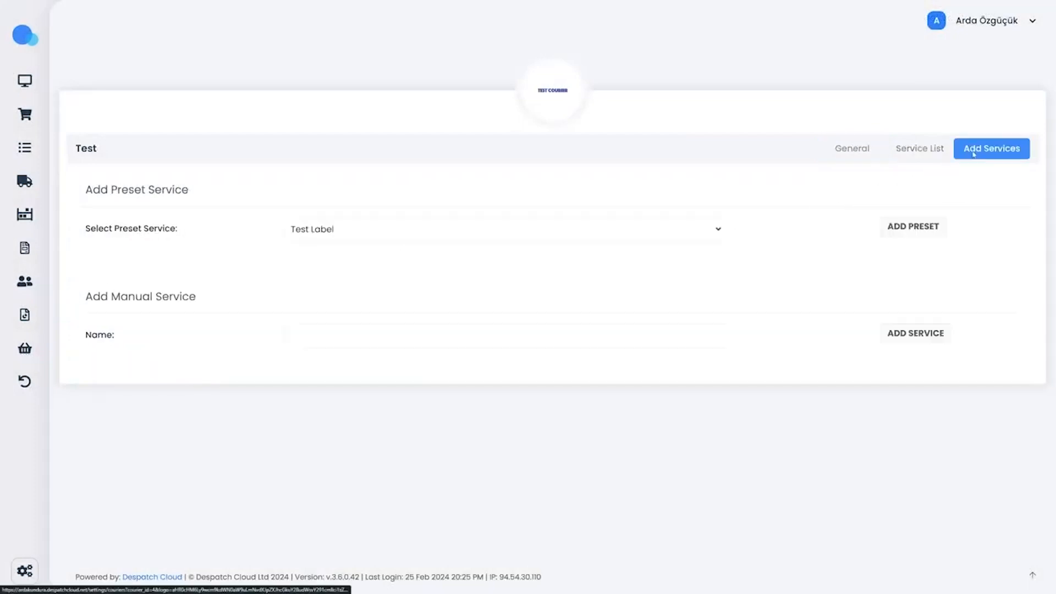
left_click(715, 242)
left_click(714, 242)
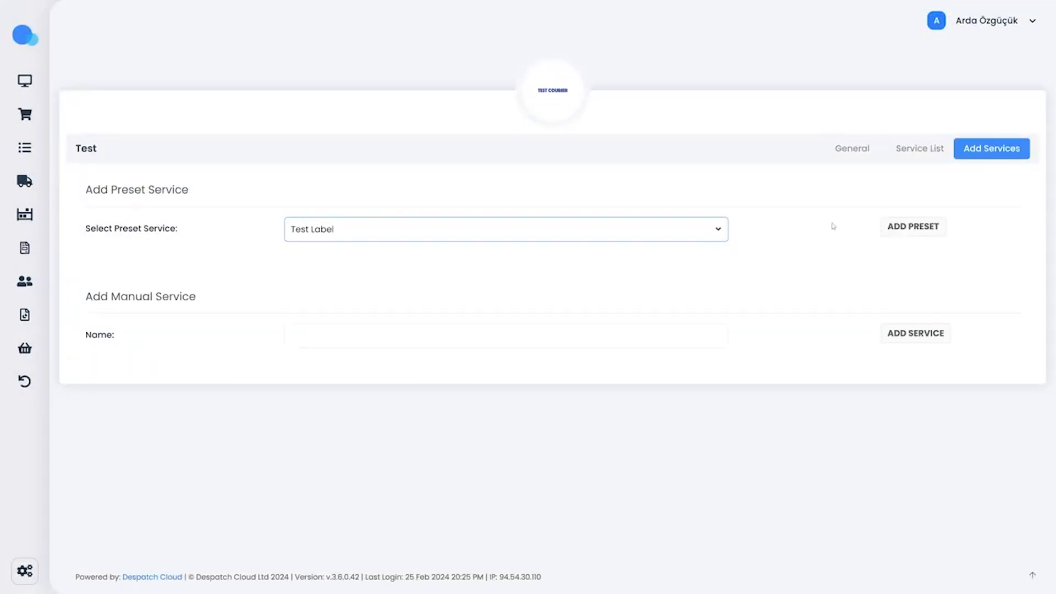
left_click(893, 230)
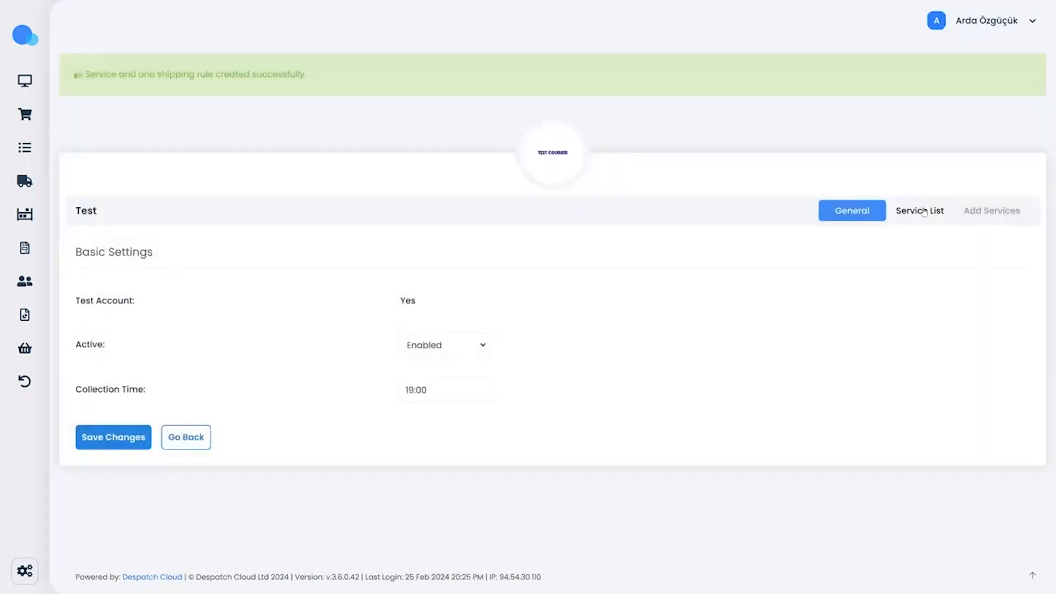
Open the courier setup of the Test Label-3 service from the Test courier's service list and review its options.
left_click(920, 211)
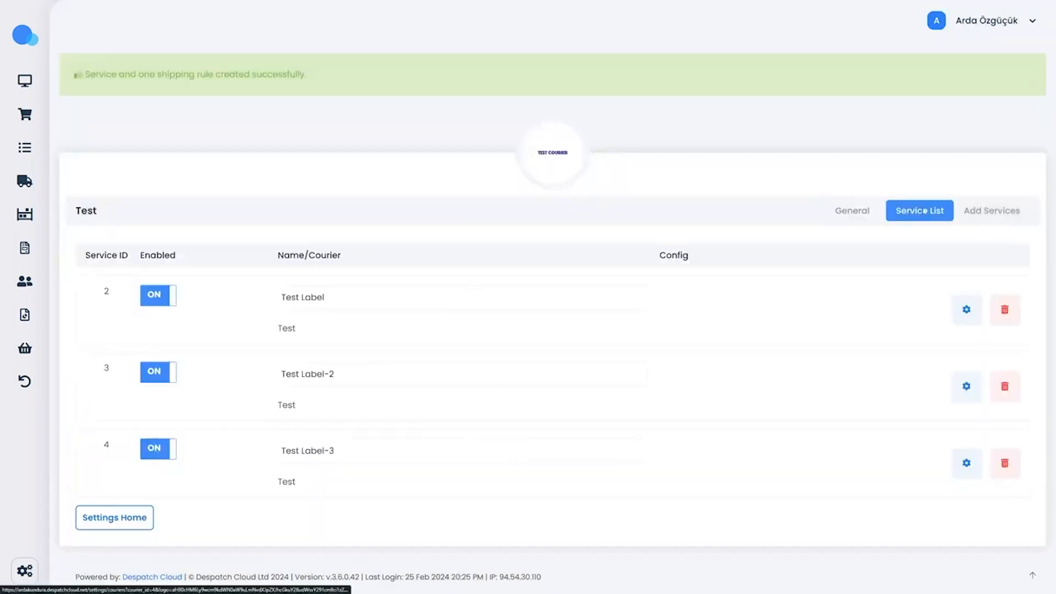
left_click(960, 464)
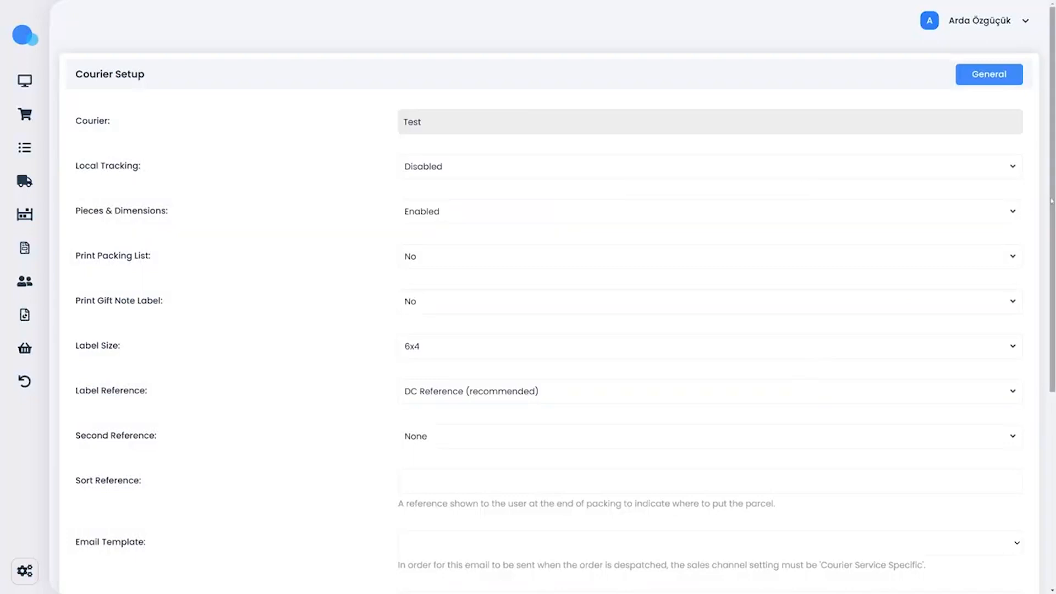
scroll(1050, 265, "down", 2)
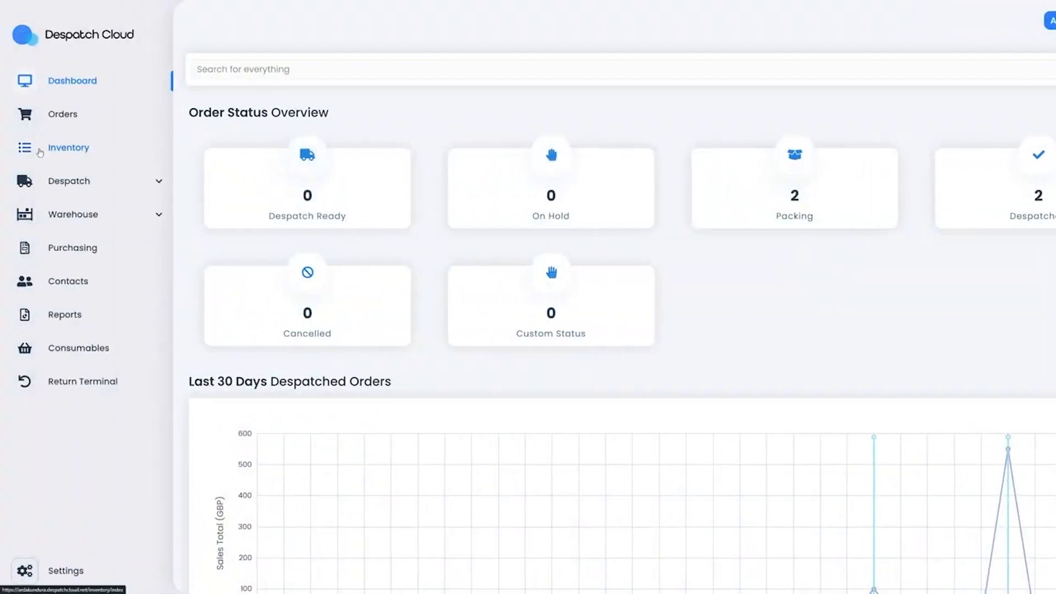
Open the inventory import and export page and examine the available import types.
left_click(49, 149)
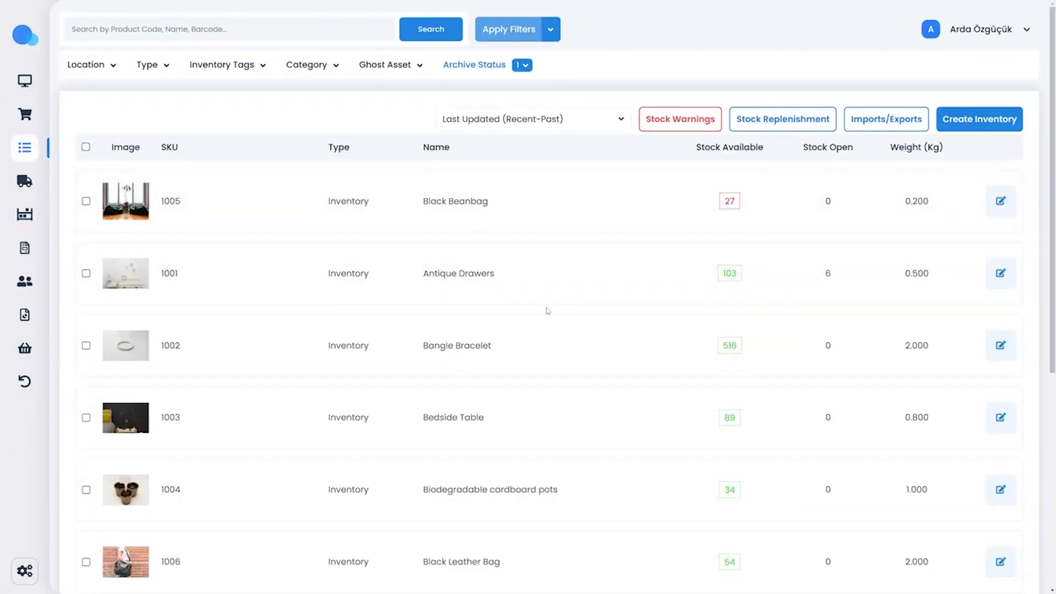
left_click(875, 131)
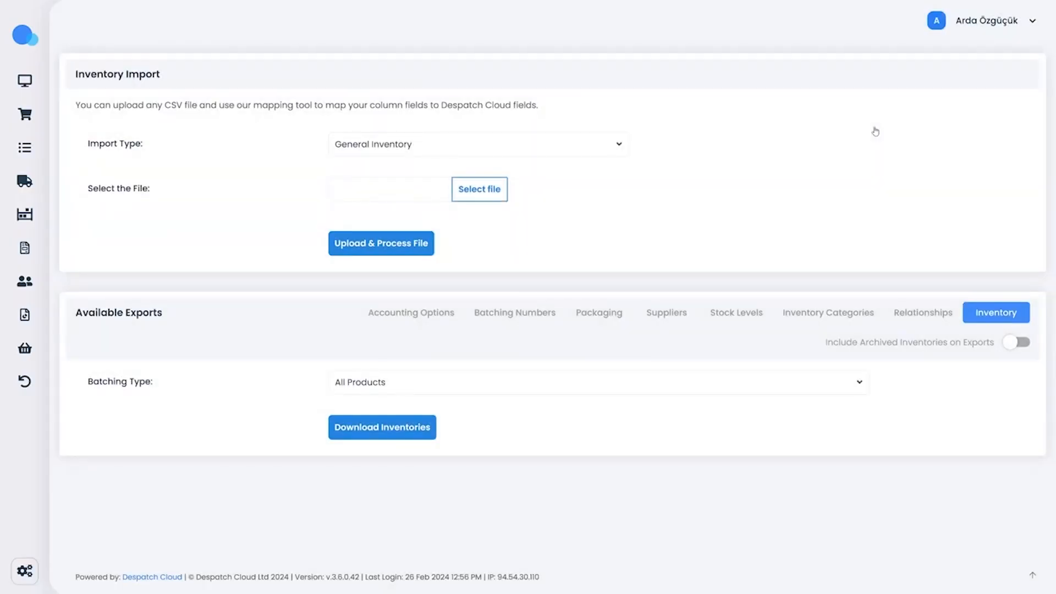
left_click(447, 149)
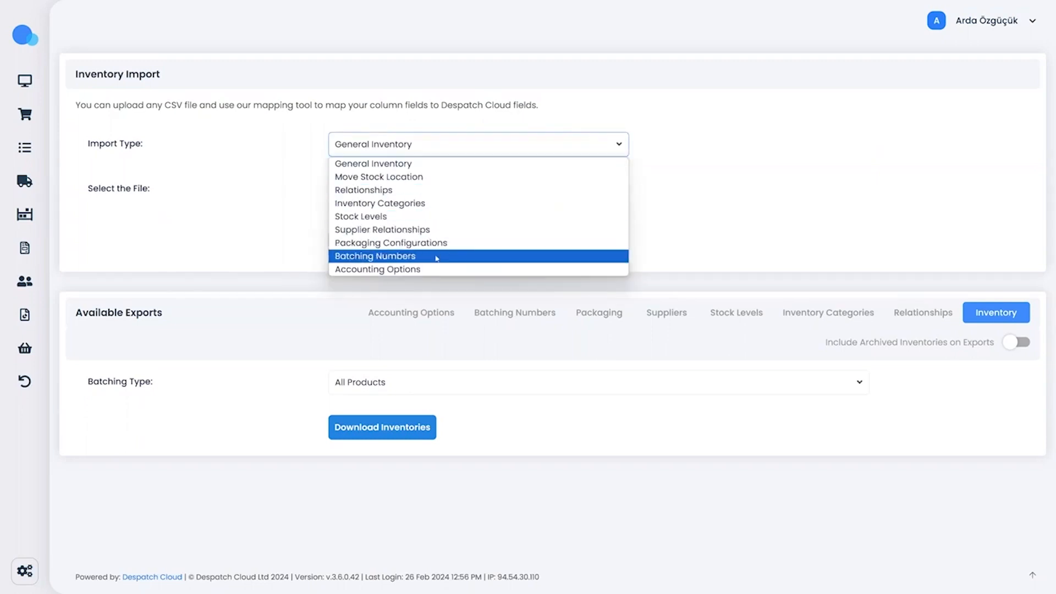
left_click(479, 297)
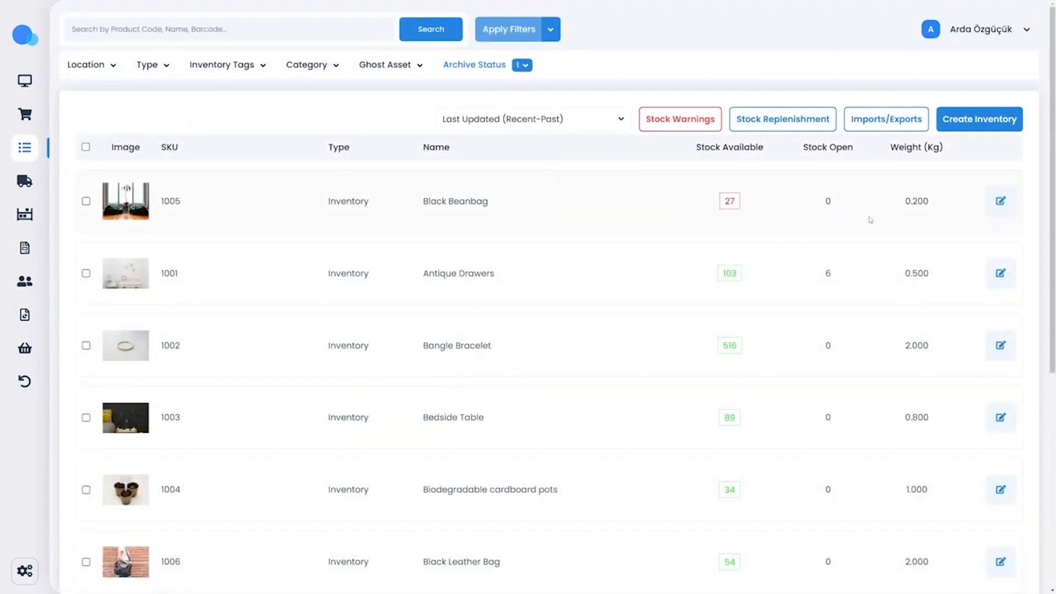
Open the Black Beanbag record to check its batching options, and review the item types in the inventory creation form.
left_click(994, 203)
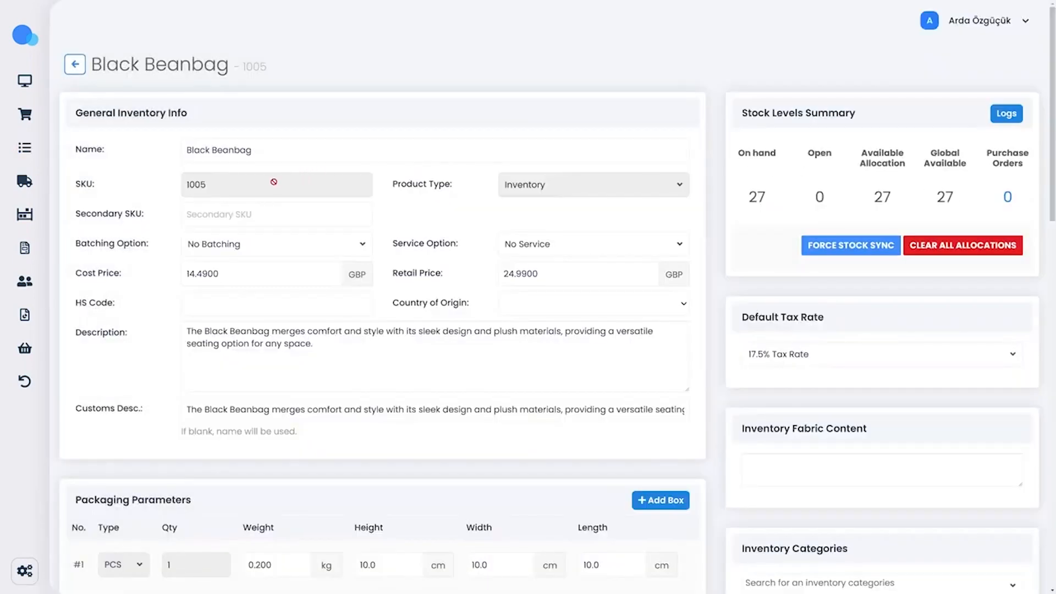
left_click(298, 247)
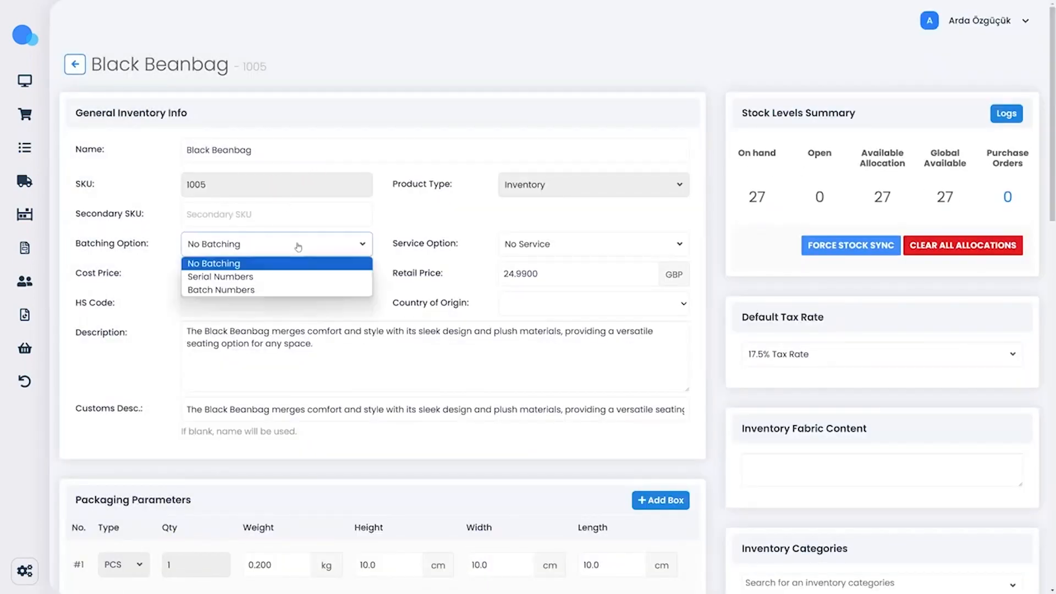
left_click(298, 247)
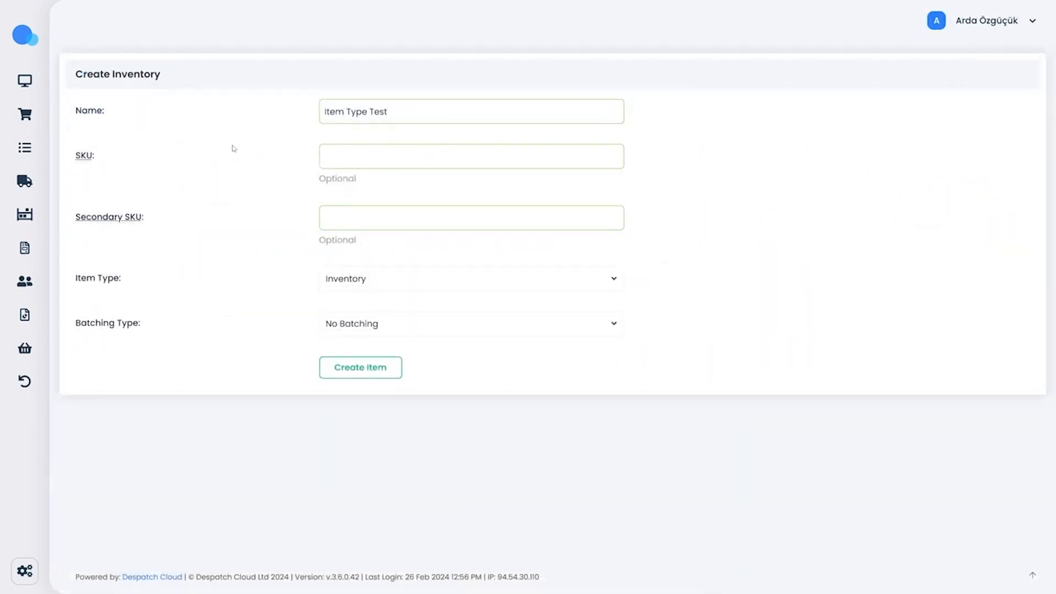
left_click(362, 285)
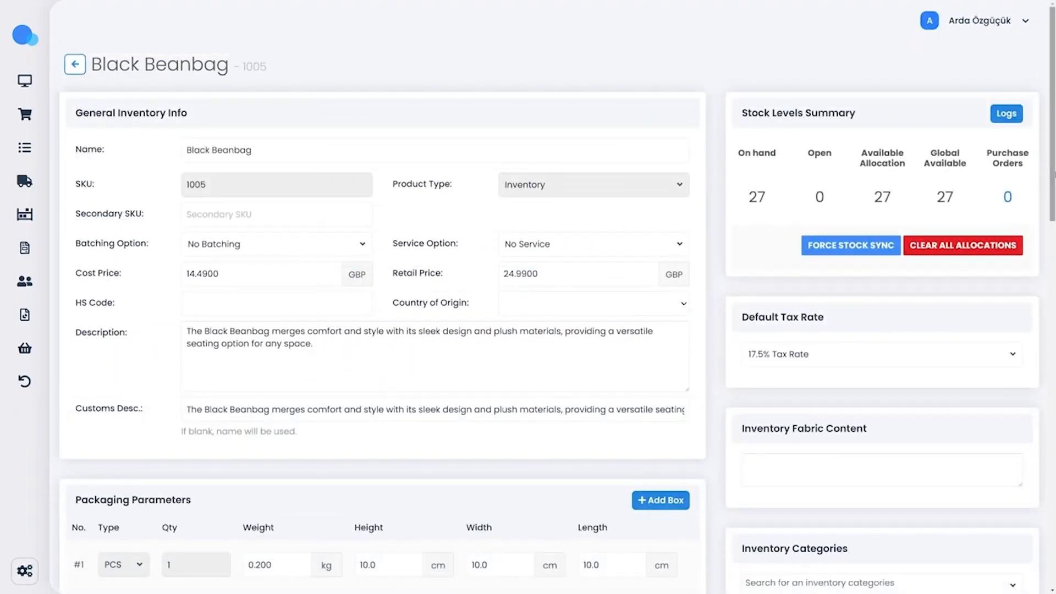
Review the Black Beanbag's stock settings, global stock warning level and batching options.
scroll(1046, 226, "down", 3)
scroll(1046, 227, "down", 8)
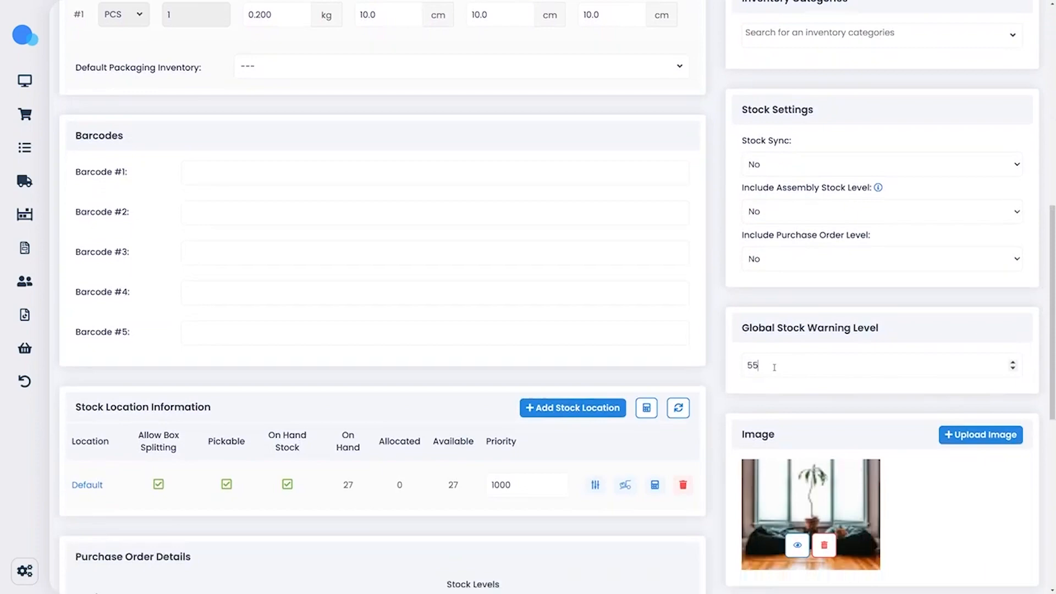
double_click(774, 367)
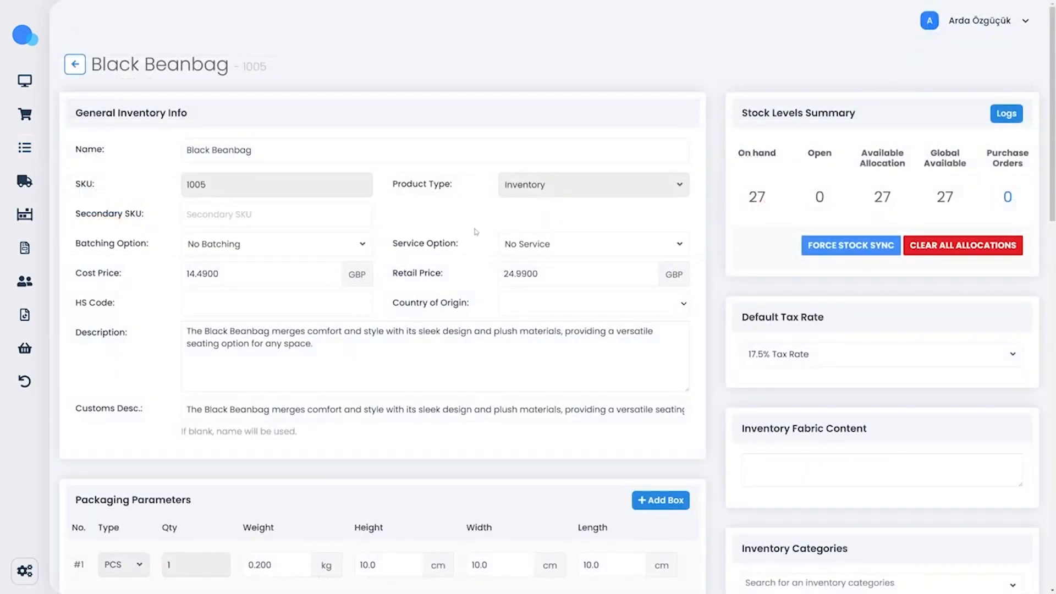
left_click(362, 247)
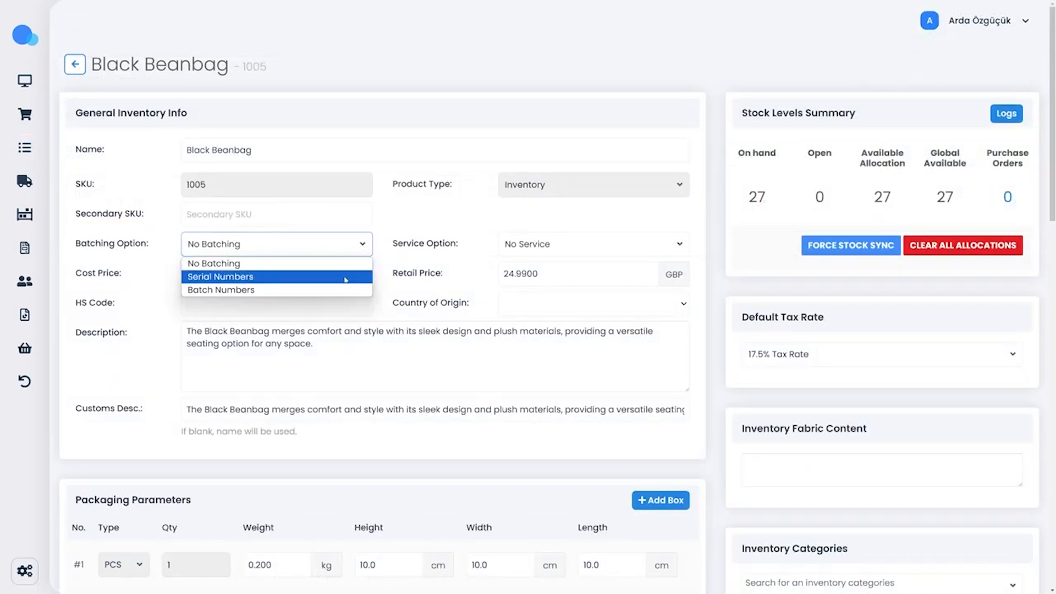
left_click(424, 292)
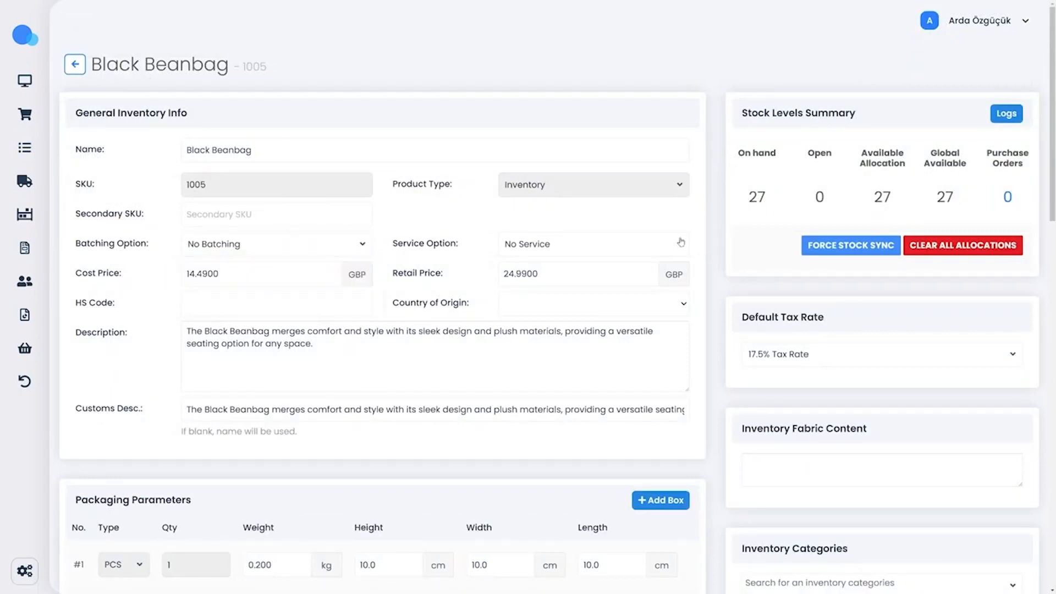
left_click_drag(1048, 187, 1054, 556)
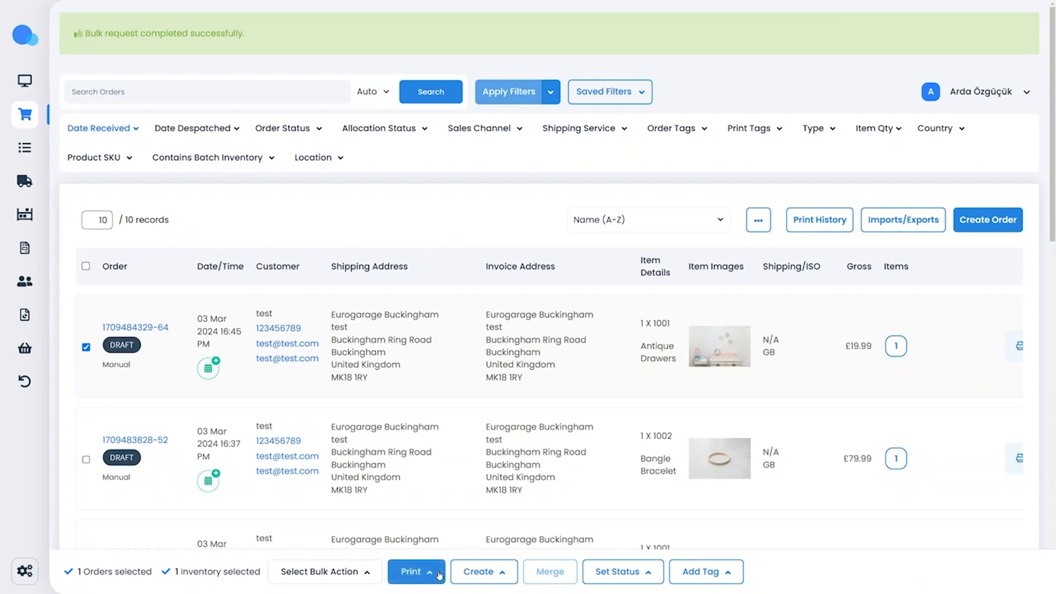
Review the bulk printing and creation options available for the selected draft order.
left_click(439, 576)
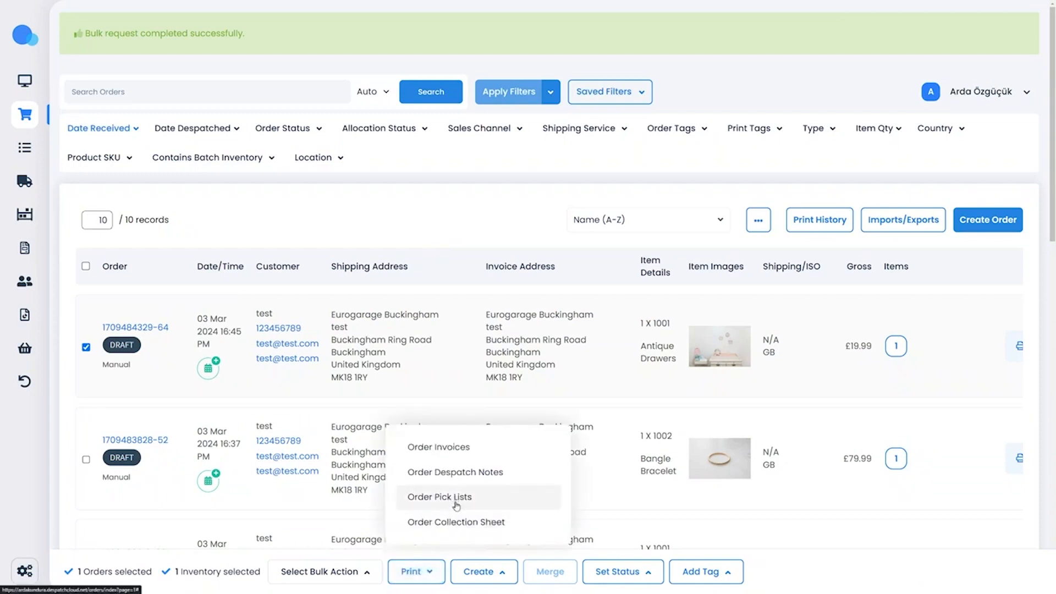
left_click(499, 575)
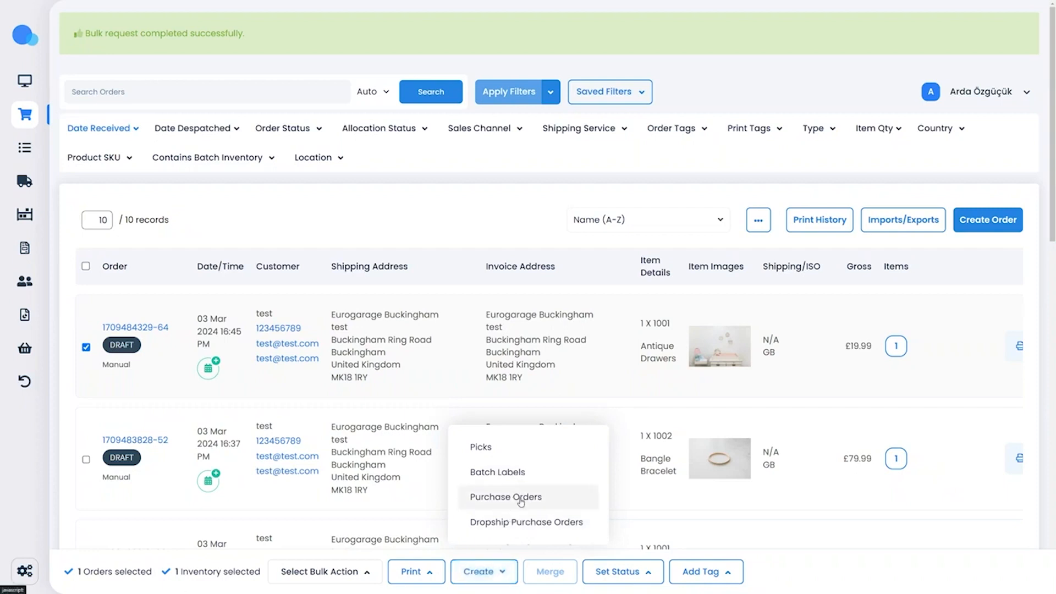
left_click(511, 405)
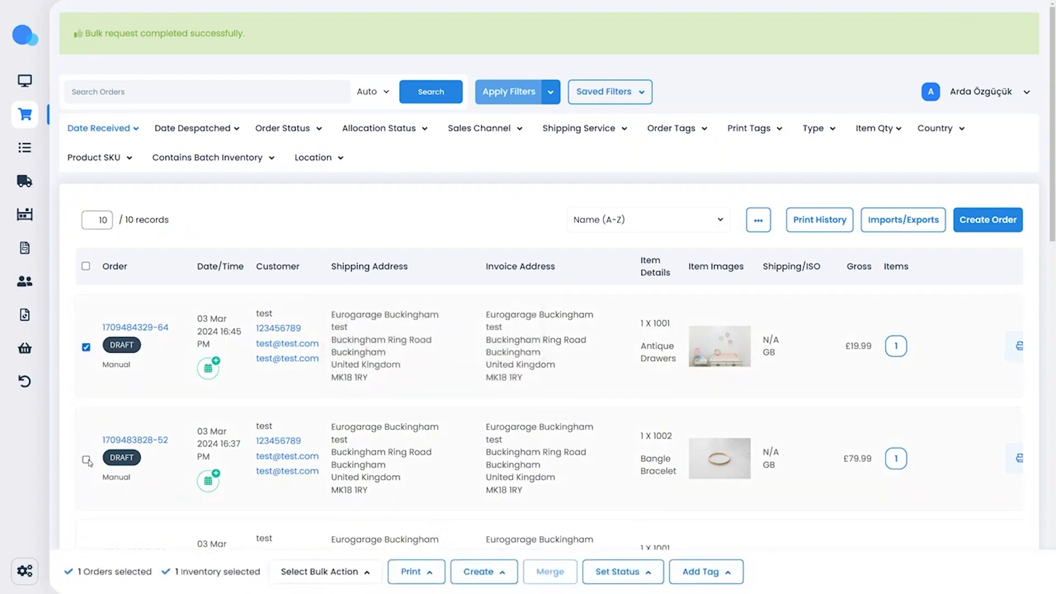
Add the Bangle Bracelet draft order to the selection and create picks with single and multi pick options set to Order by Order.
left_click(86, 460)
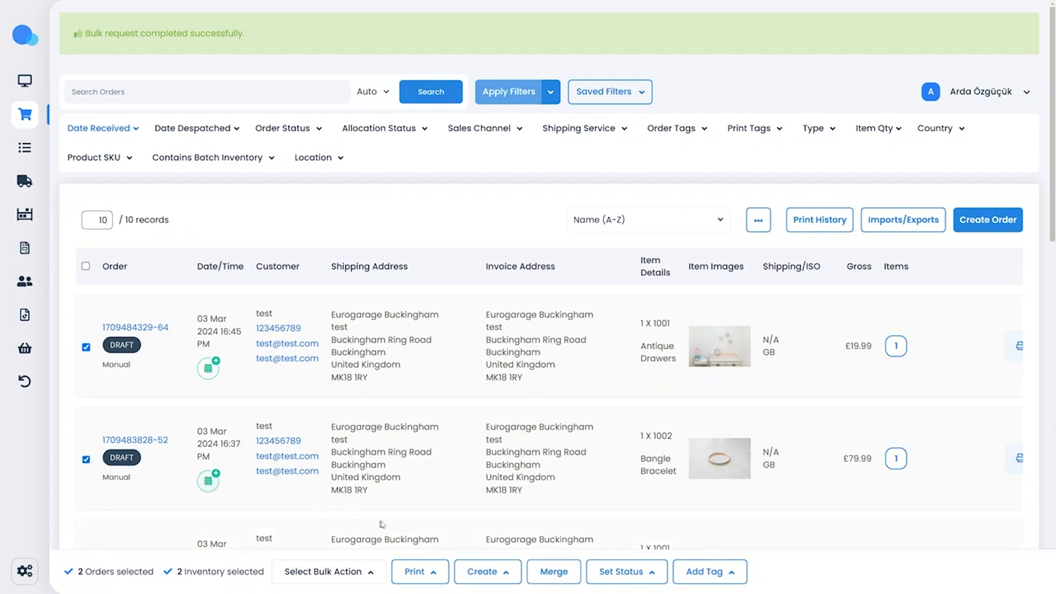
left_click(508, 575)
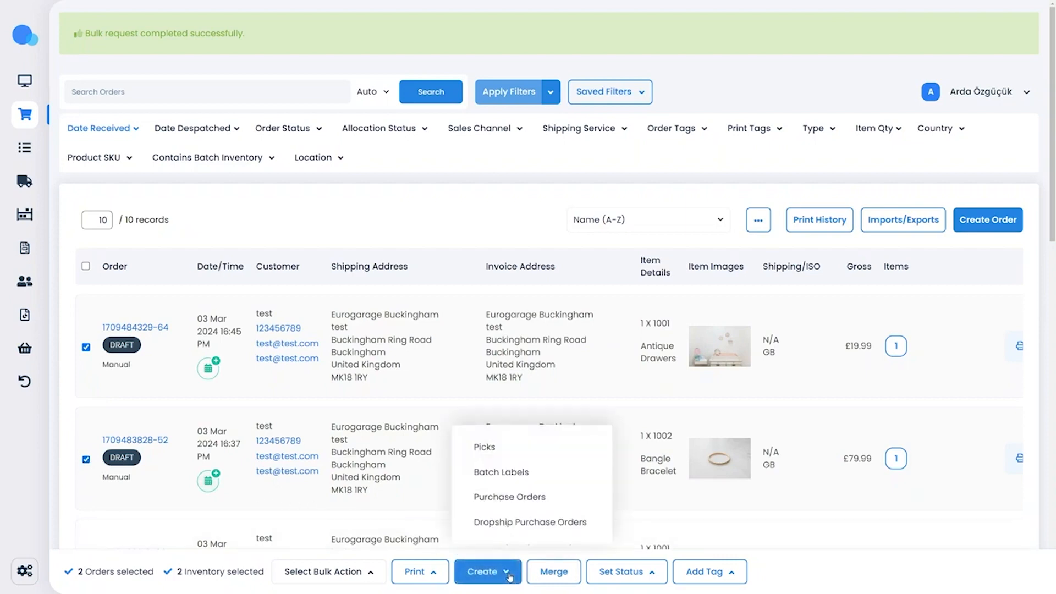
left_click(507, 455)
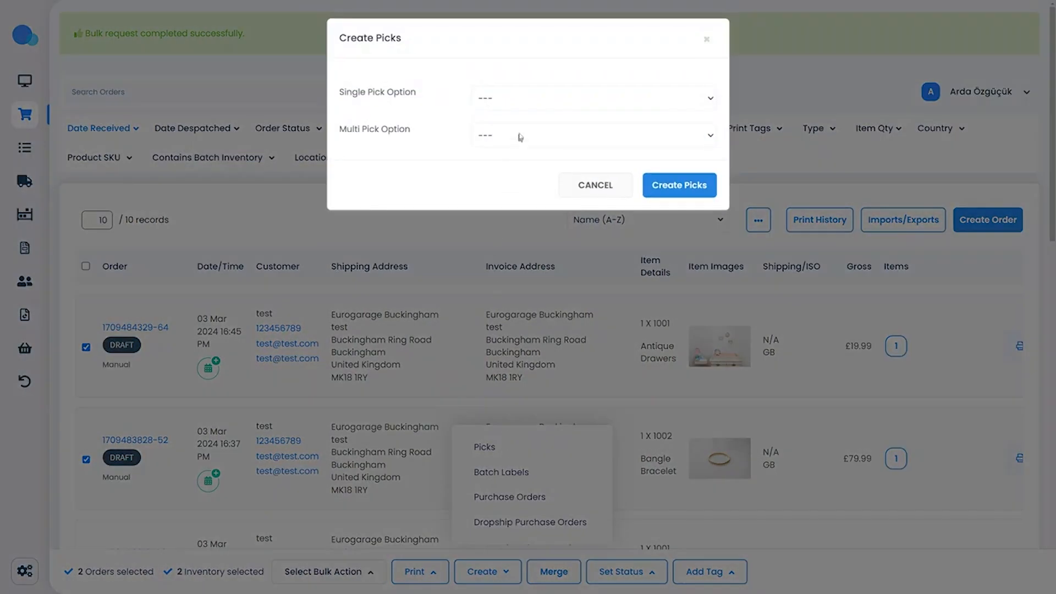
left_click(536, 107)
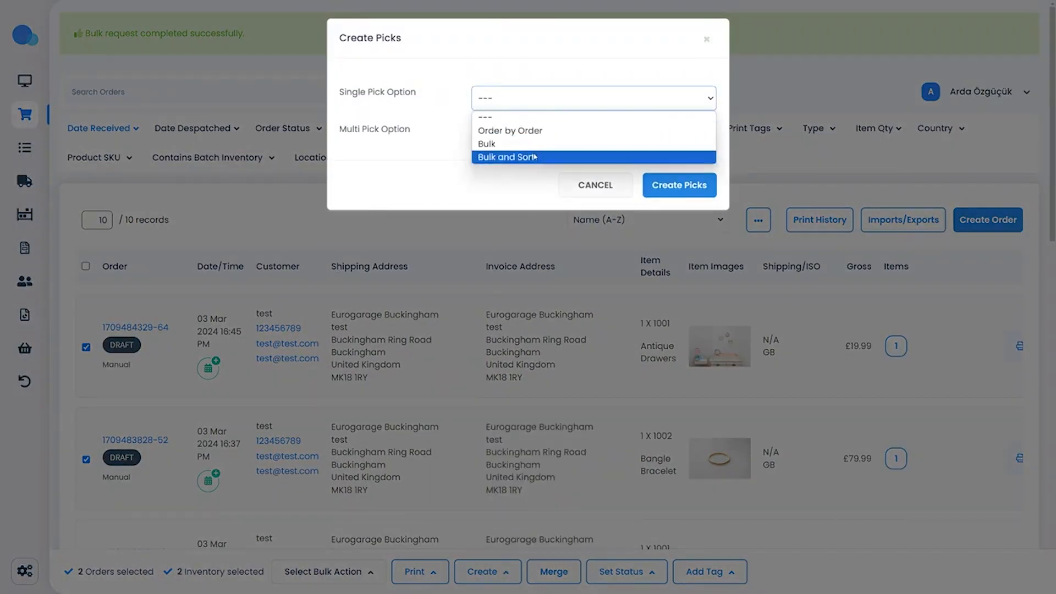
key("Escape")
left_click(540, 138)
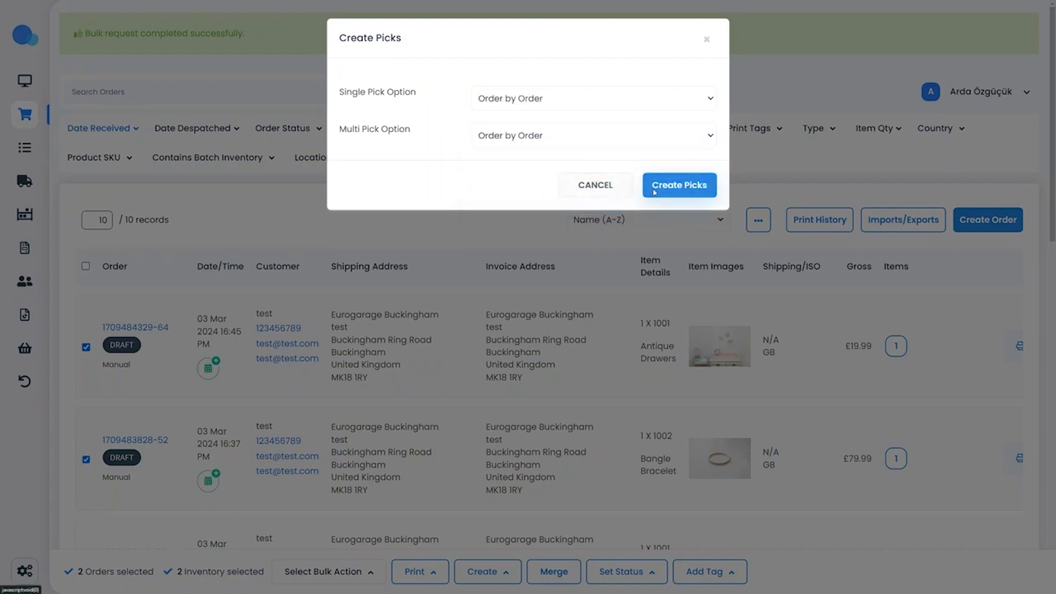
left_click(654, 187)
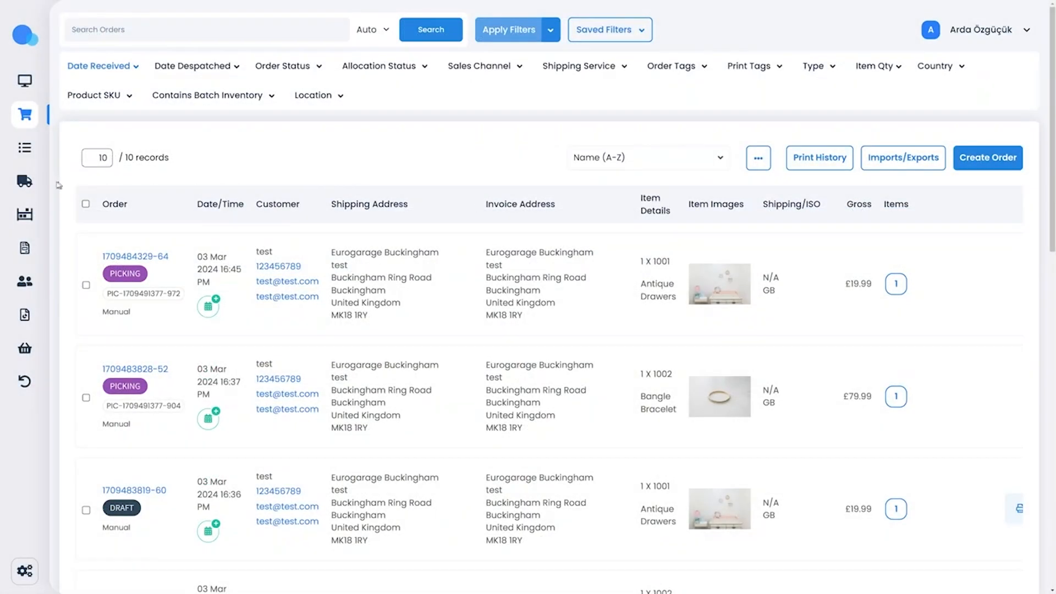
Open the despatch picking list and assign both open single picks to the available user.
mouse_move(59, 186)
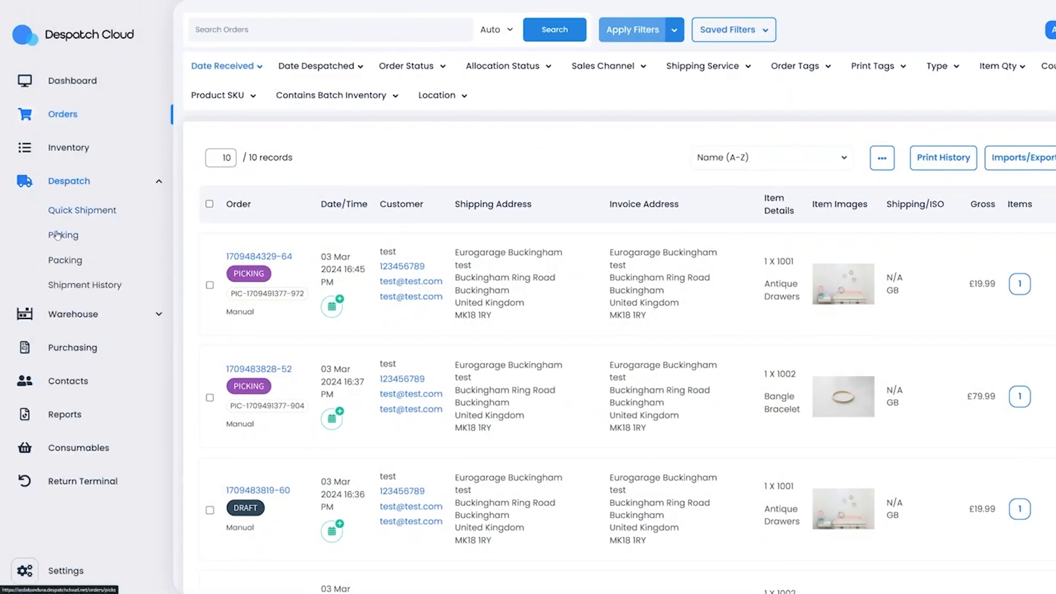
left_click(57, 235)
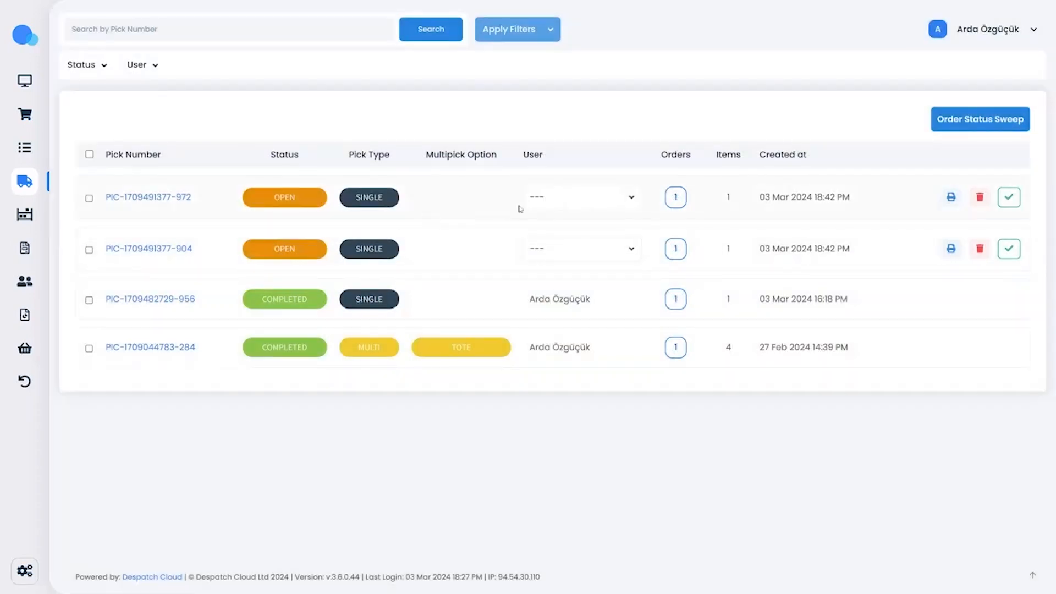
left_click(548, 203)
left_click(542, 228)
left_click(553, 249)
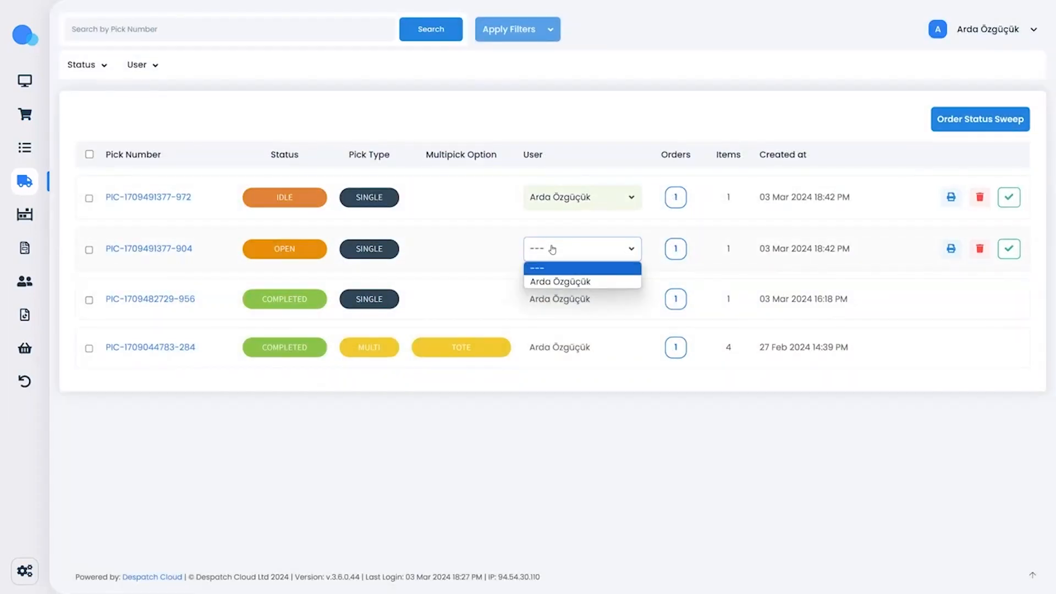
left_click(555, 282)
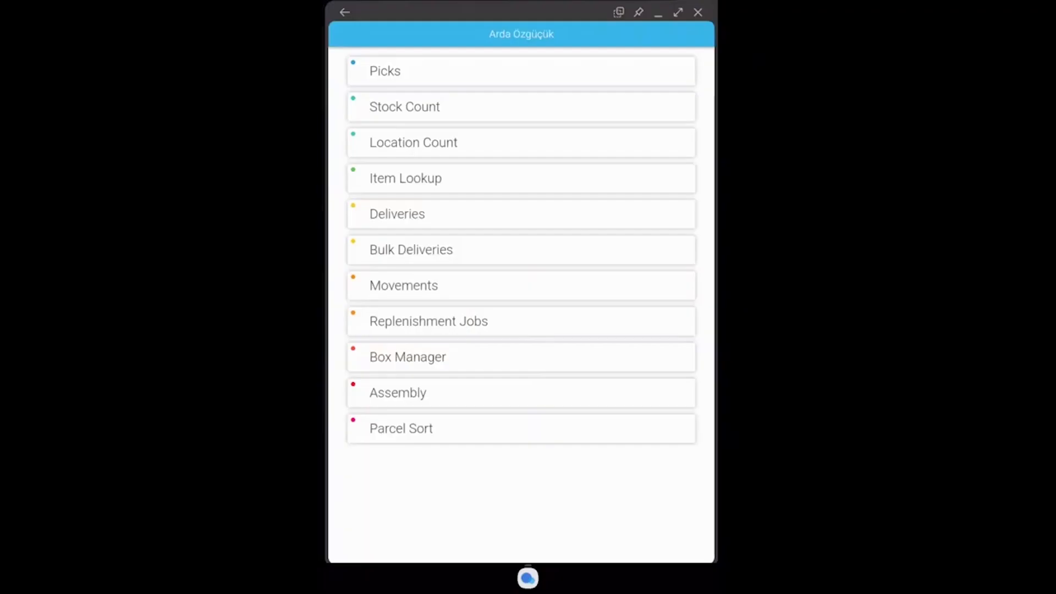
Switch to the mobile picking app, open the assigned pick, and scan the Default bin and the Bangle Bracelet item.
left_click(415, 81)
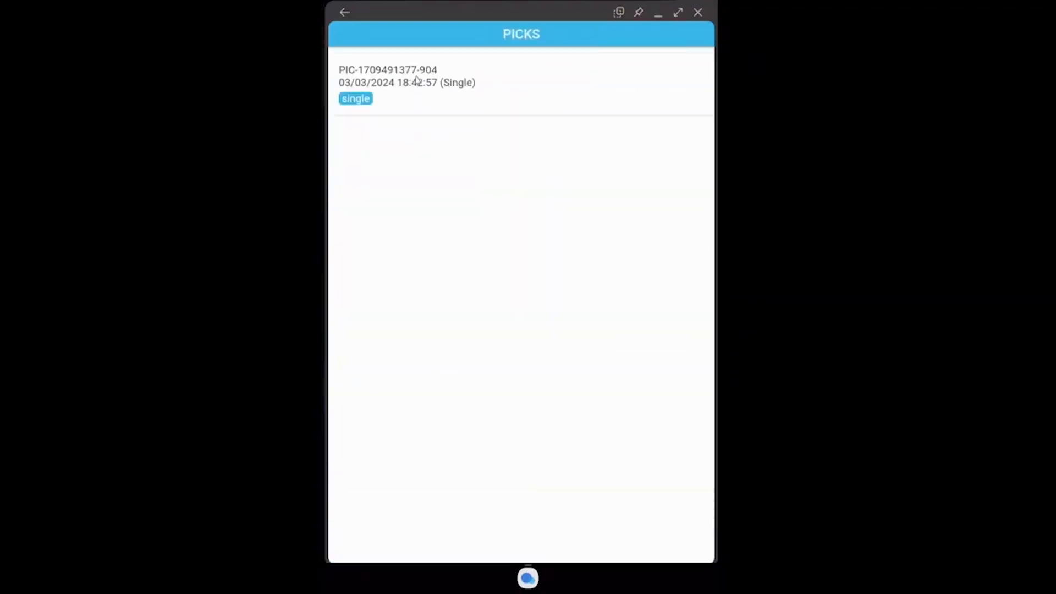
left_click(421, 86)
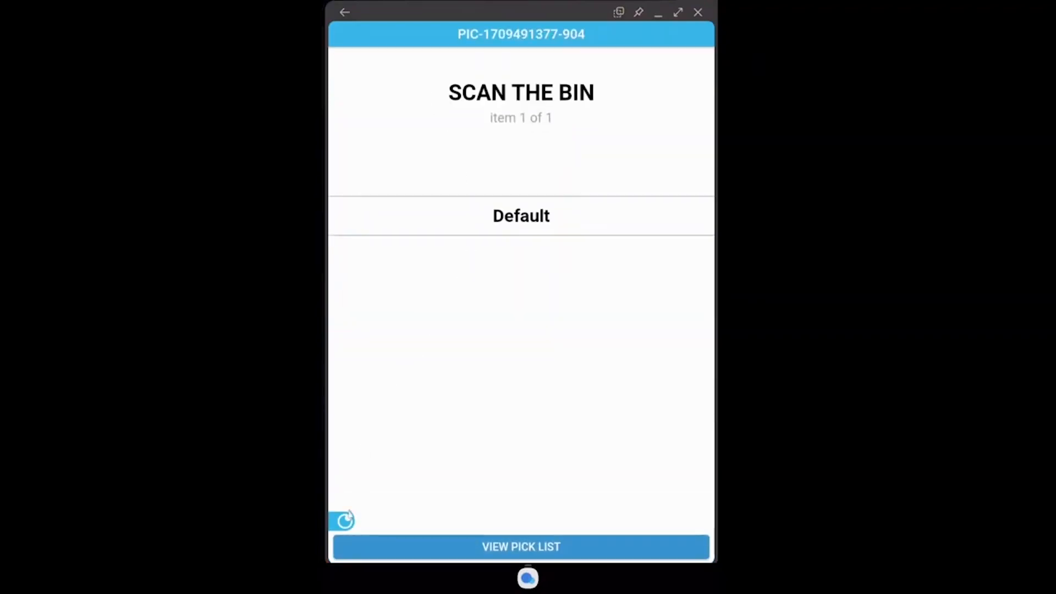
left_click(345, 521)
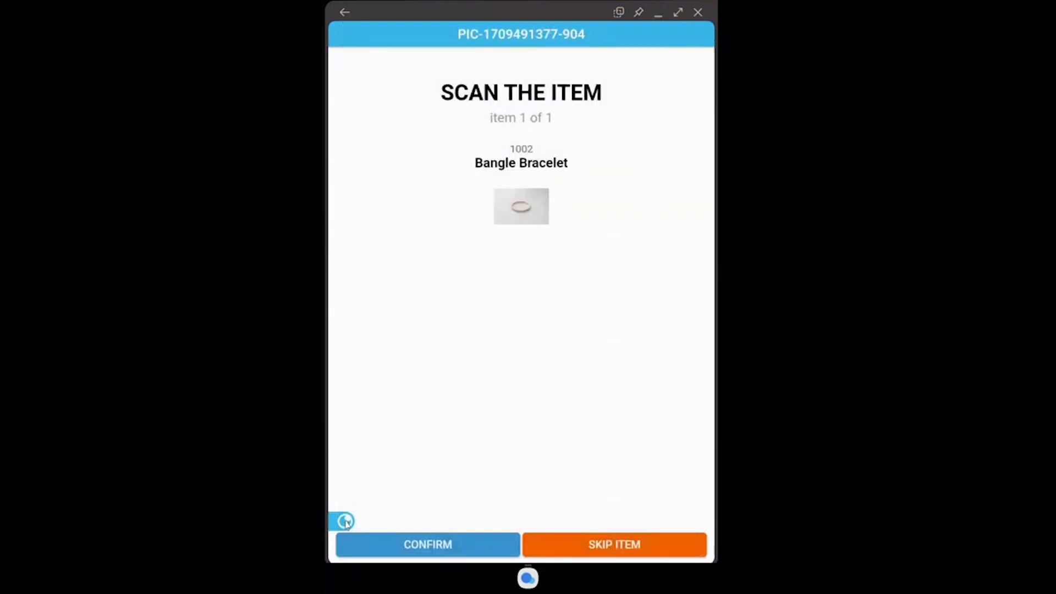
left_click(345, 521)
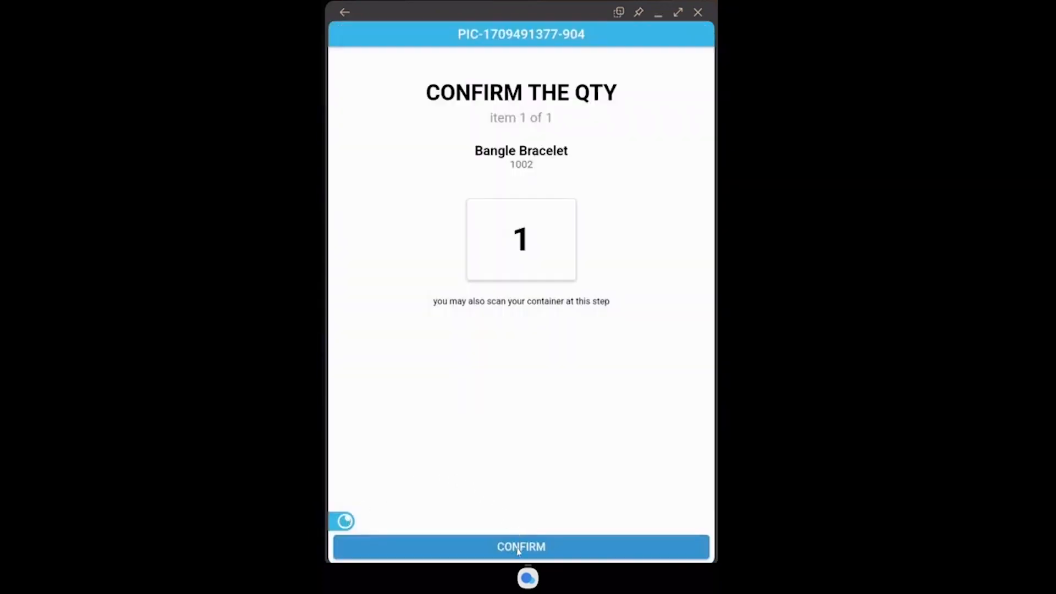
Confirm a quantity of 1 for the Bangle Bracelet and confirm completion of the pick.
left_click(518, 550)
left_click(519, 547)
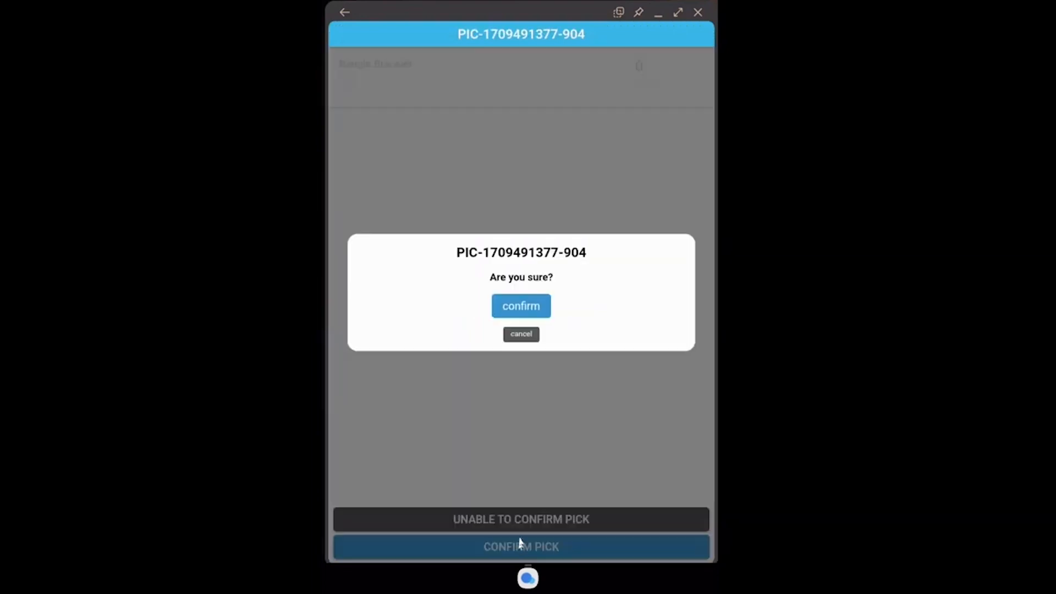
left_click(535, 312)
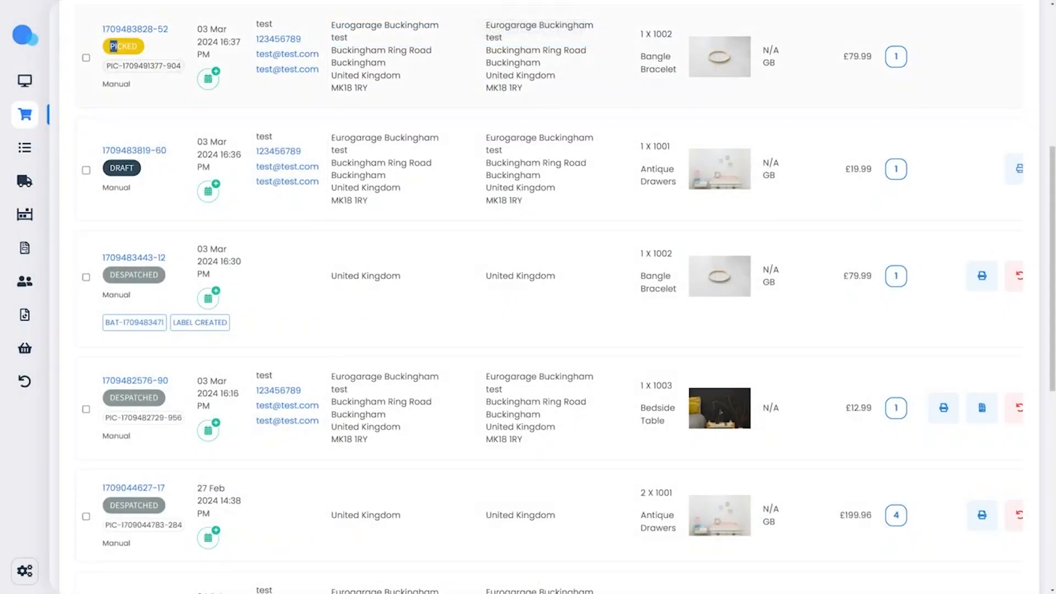
Check the Bangle Bracelet order's status in the web orders list, and process SKU 1002 in the Packing Terminal.
double_click(117, 48)
left_click(37, 185)
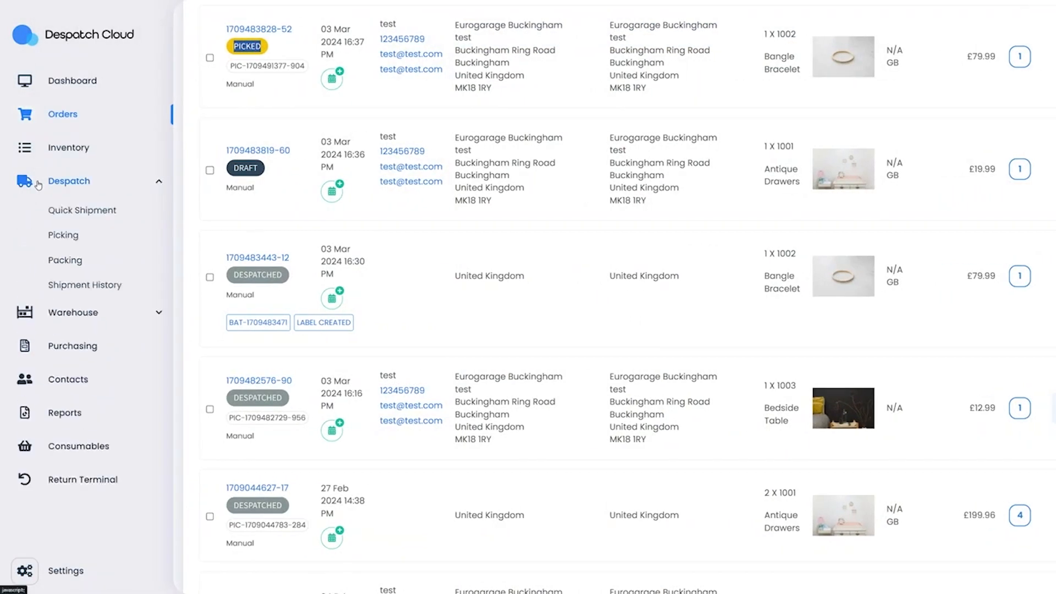
left_click(54, 260)
type("1002")
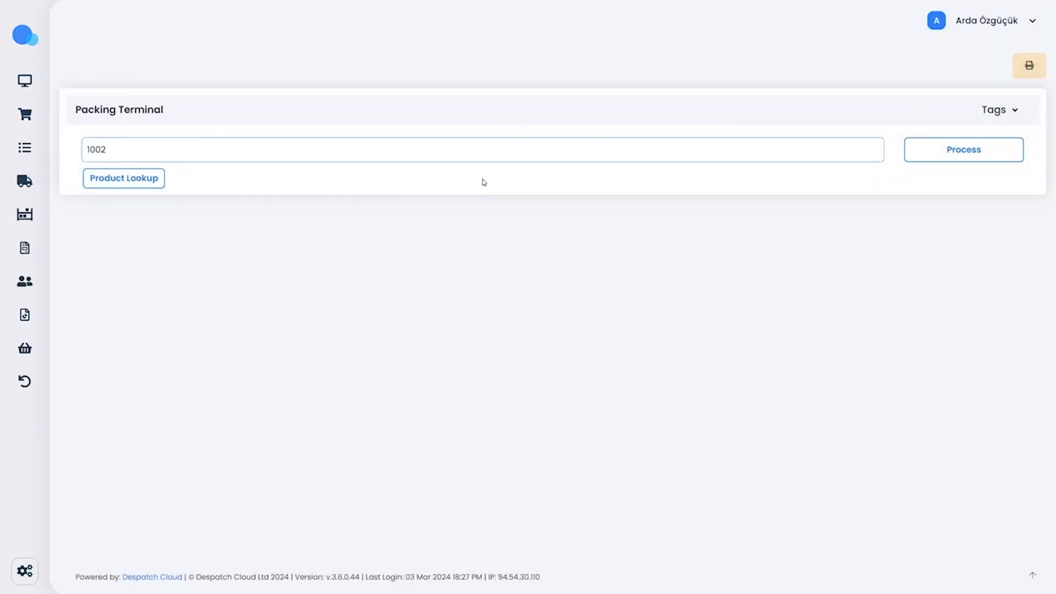
key("Return")
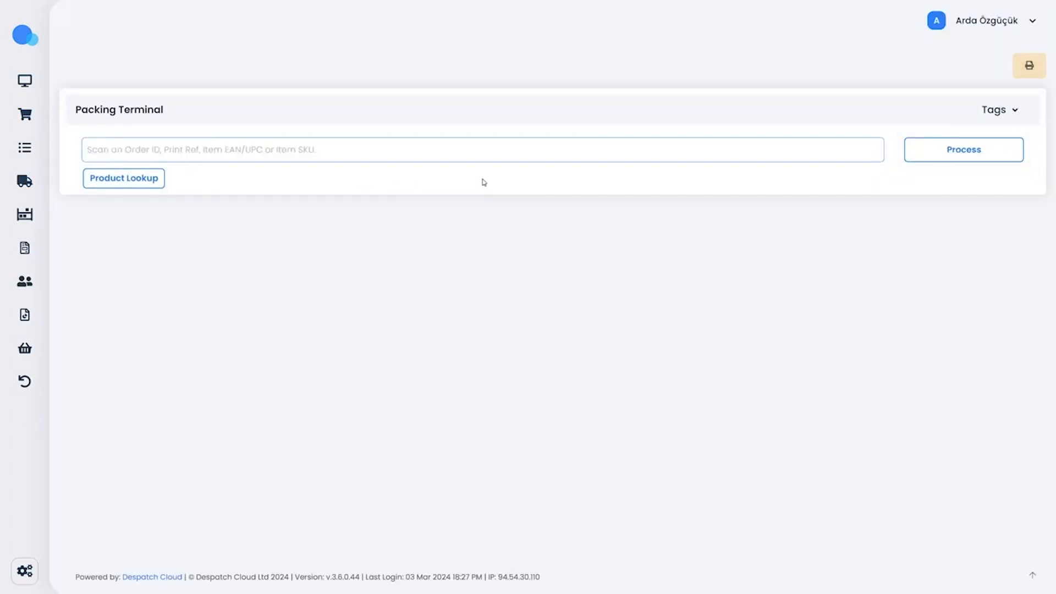
key("Return")
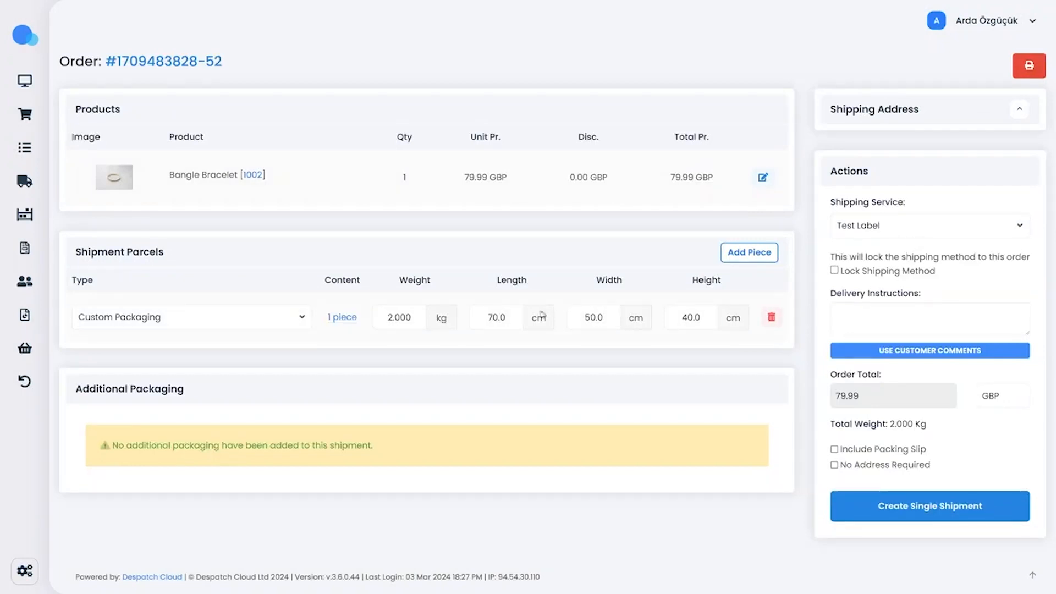
Check the parcel's packaging types, keep Custom Packaging, and create a single shipment with the Test Label service.
left_click(306, 320)
left_click(301, 321)
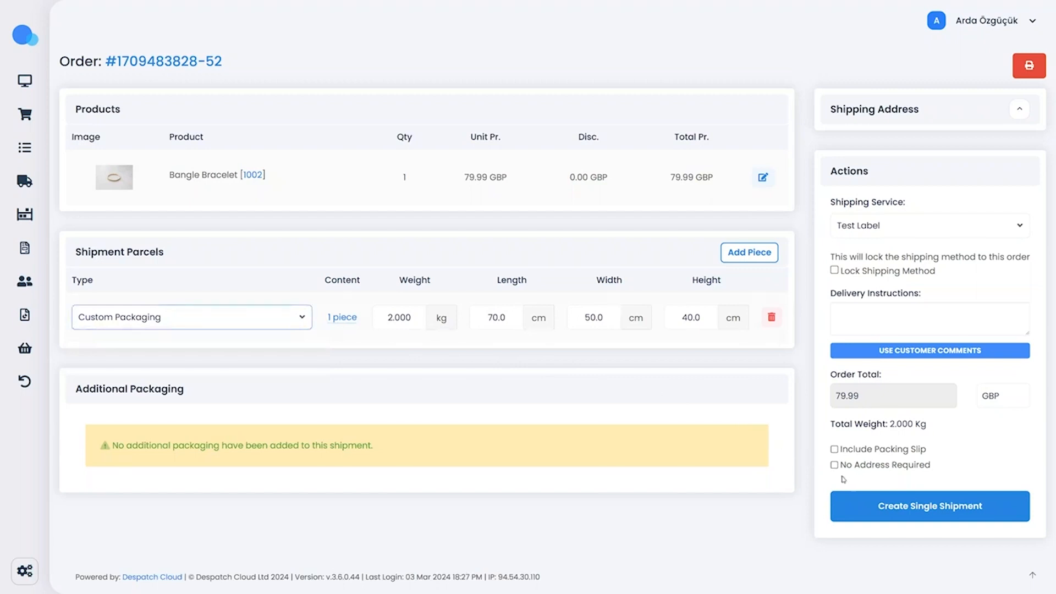
left_click(880, 504)
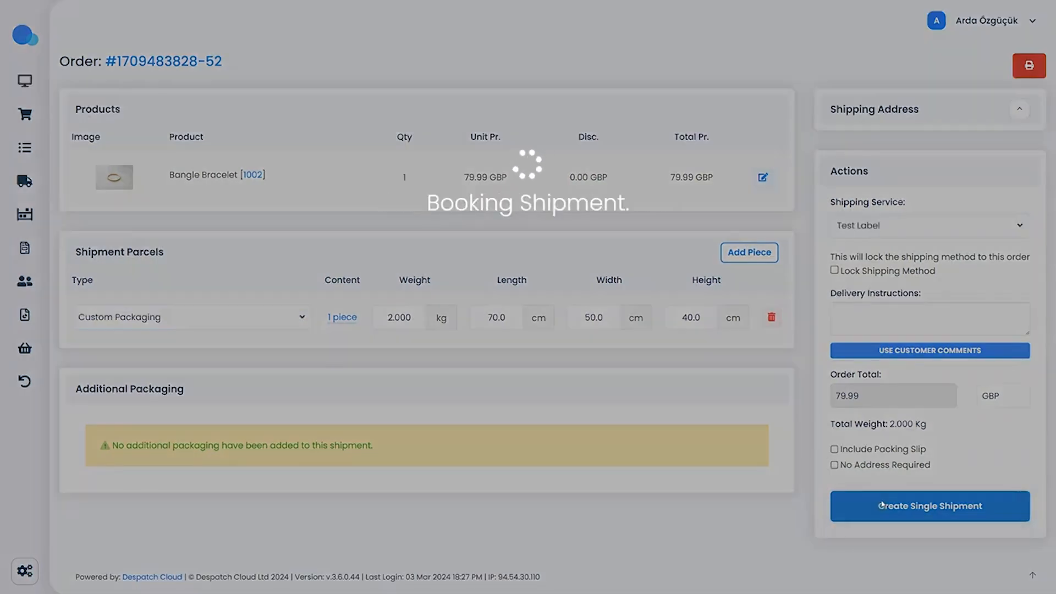